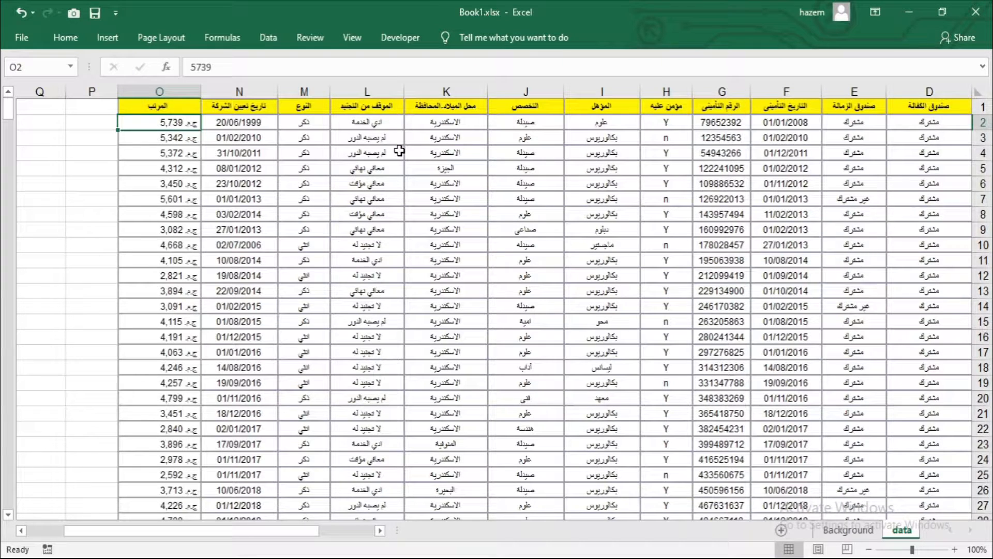
Step: Insert two blank rows above the header row of the employee table
click(919, 151)
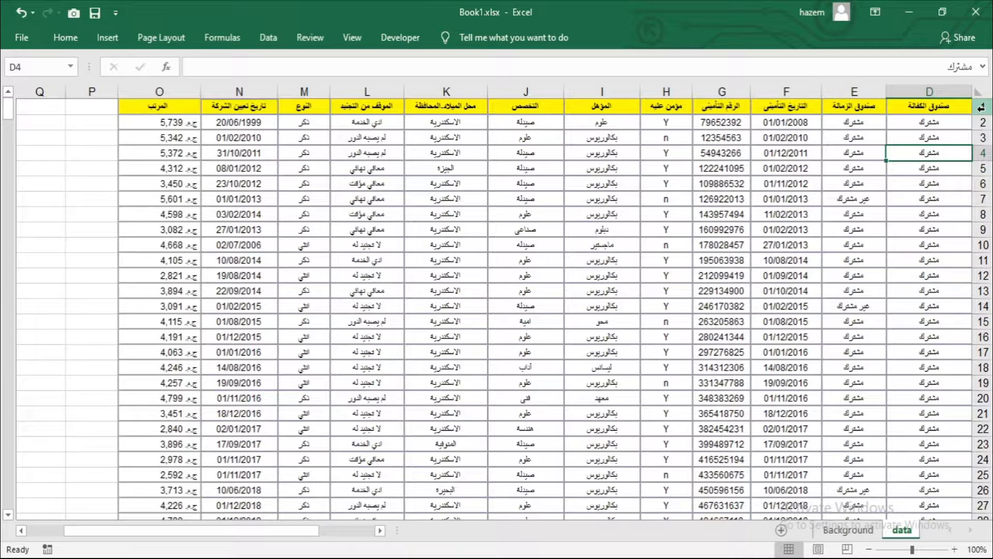
click(983, 107)
right_click(983, 108)
key(Escape)
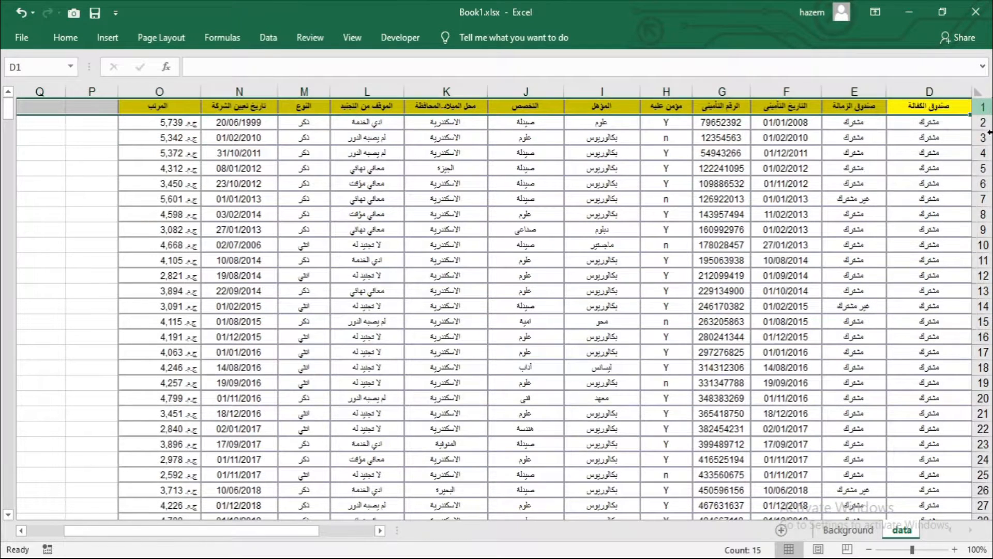
key(ctrl+shift+plus)
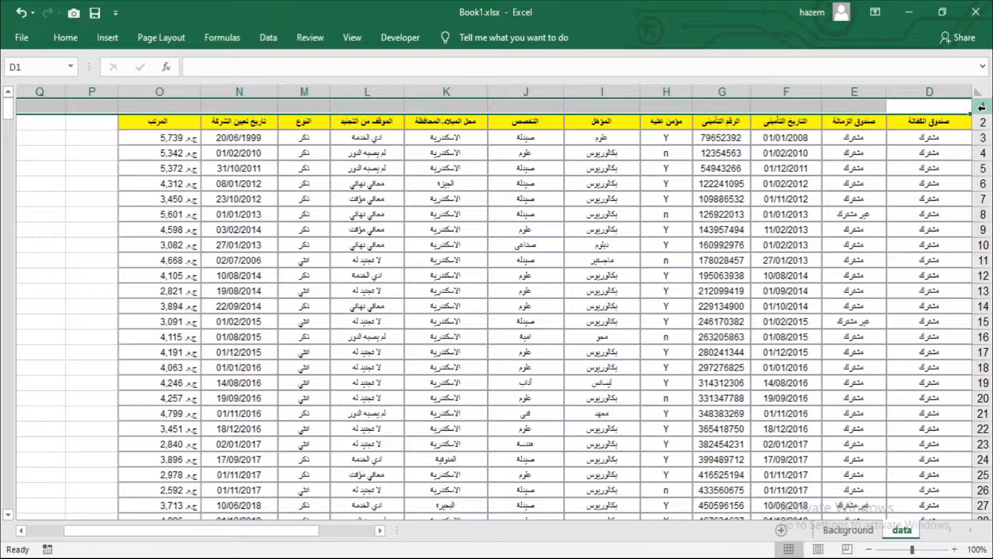
right_click(982, 107)
click(900, 215)
click(786, 229)
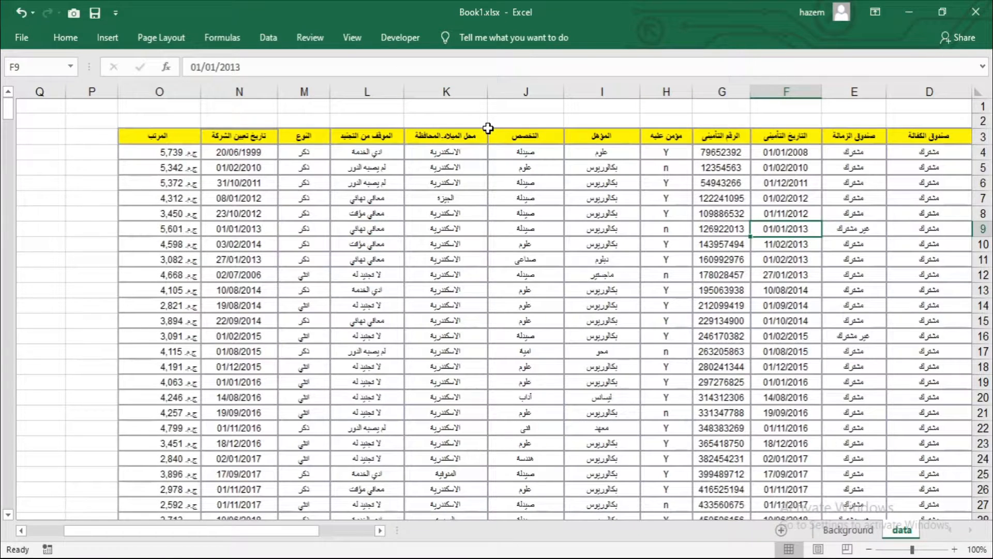
click(352, 37)
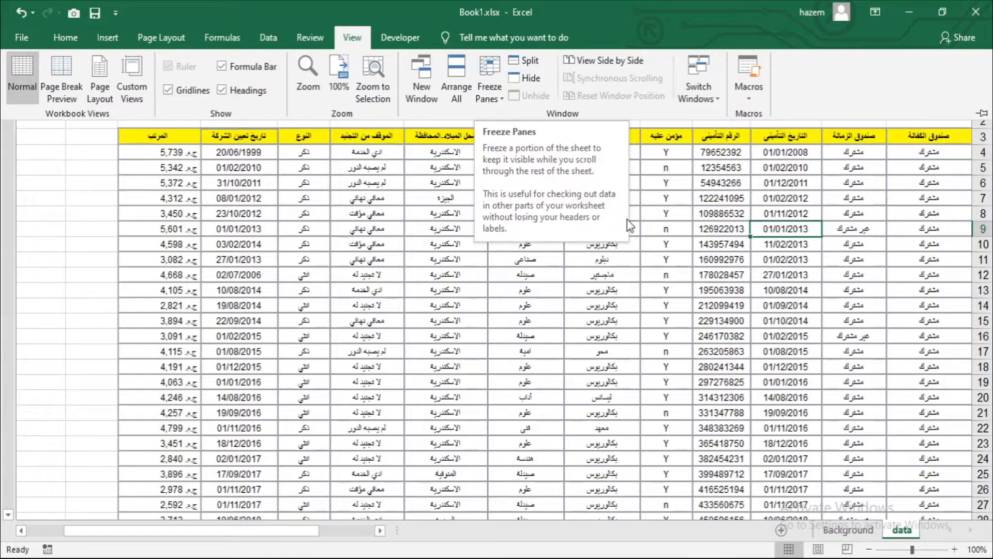
click(670, 209)
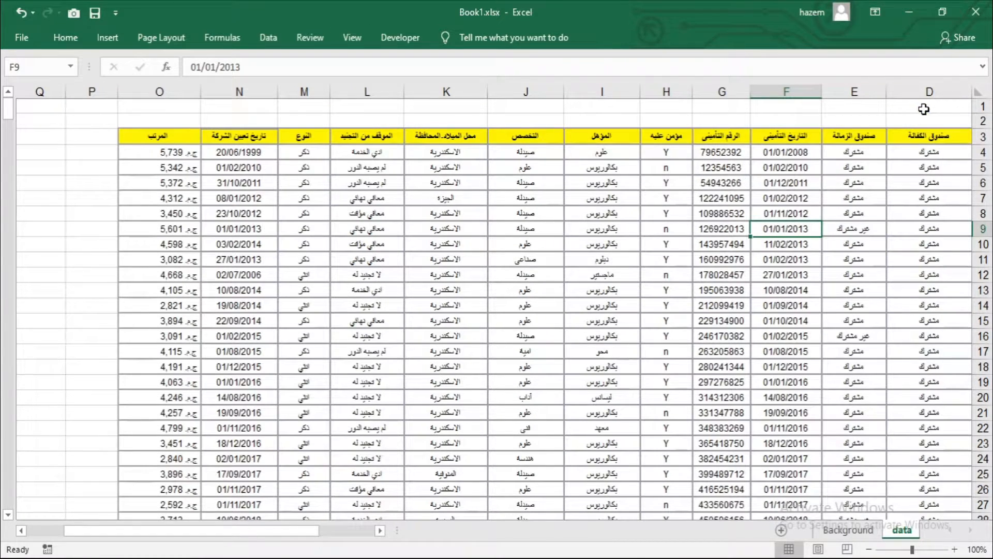
drag(927, 106, 793, 123)
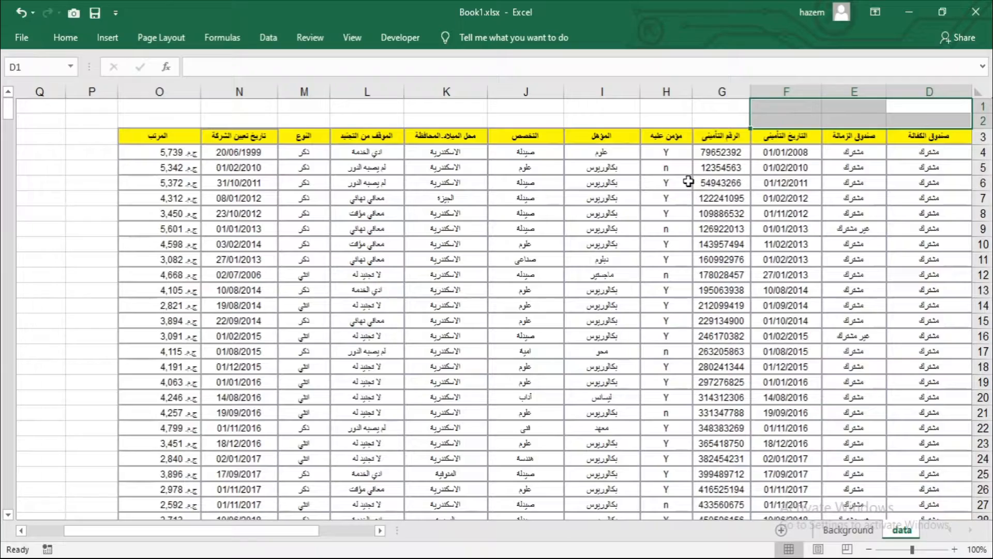
scroll(690, 186, down, 2)
scroll(686, 207, up, 2)
scroll(713, 278, down, 11)
scroll(715, 275, down, 13)
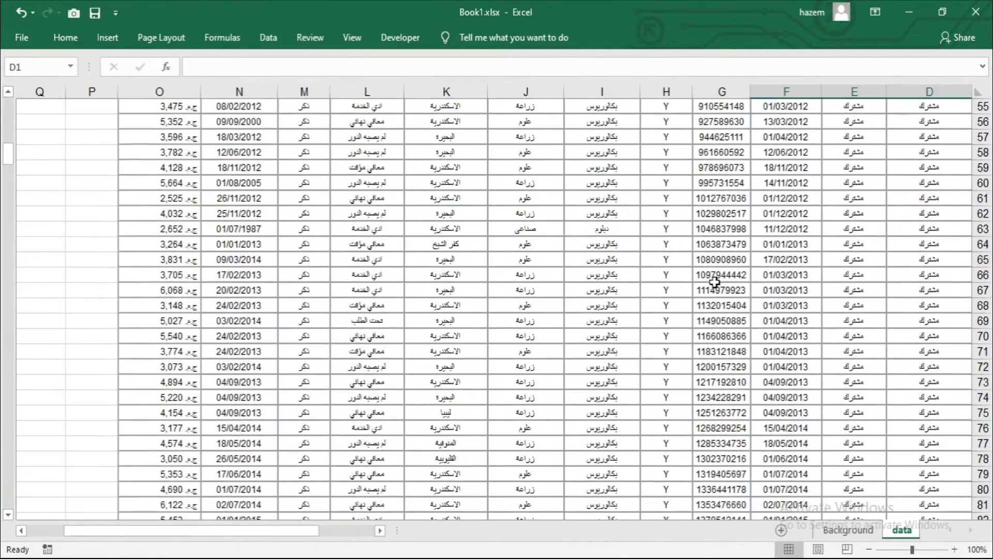
scroll(724, 238, up, 9)
scroll(731, 210, up, 15)
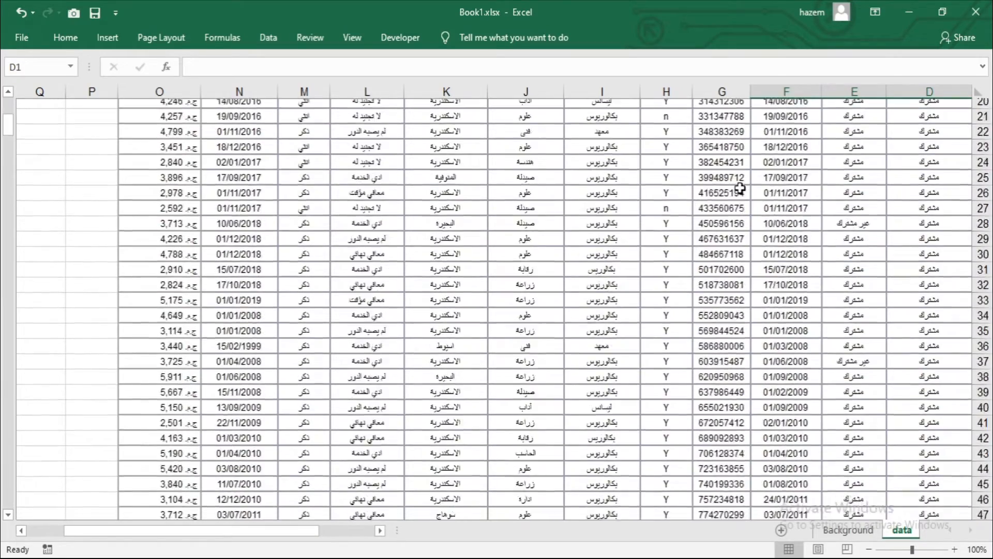
Step: Enter the label "اكبر مرتب" in cell D1 above the table
click(795, 108)
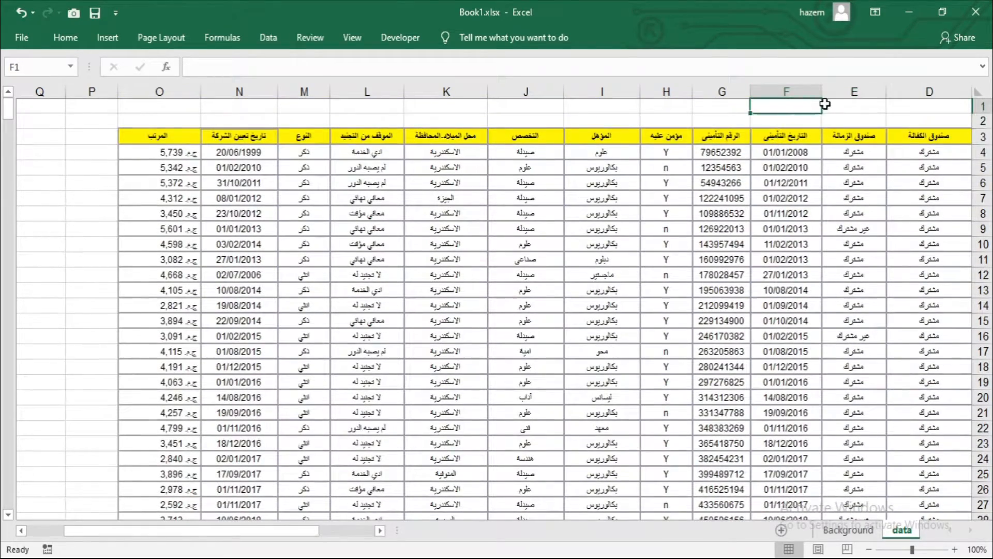
drag(913, 104, 987, 106)
click(750, 106)
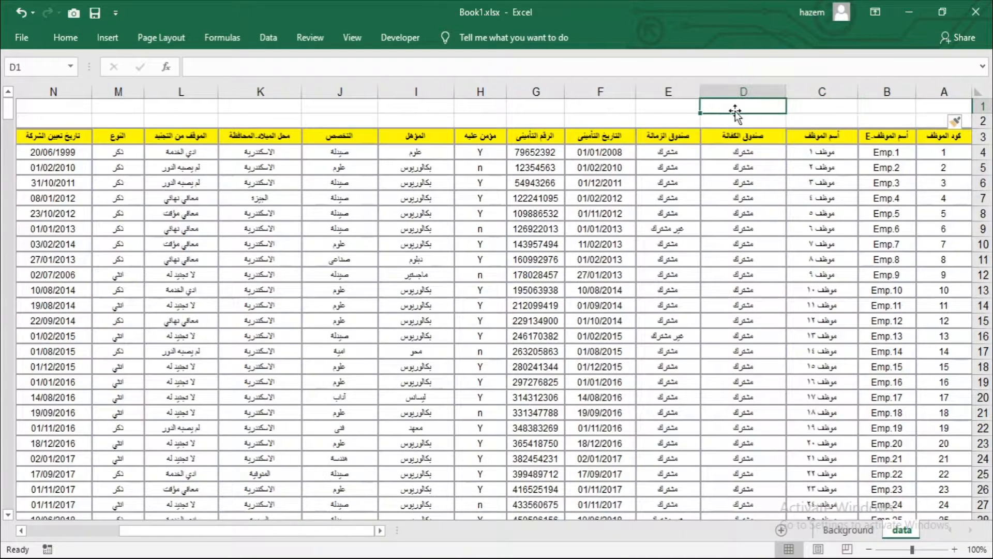
text(اكبر مرتب)
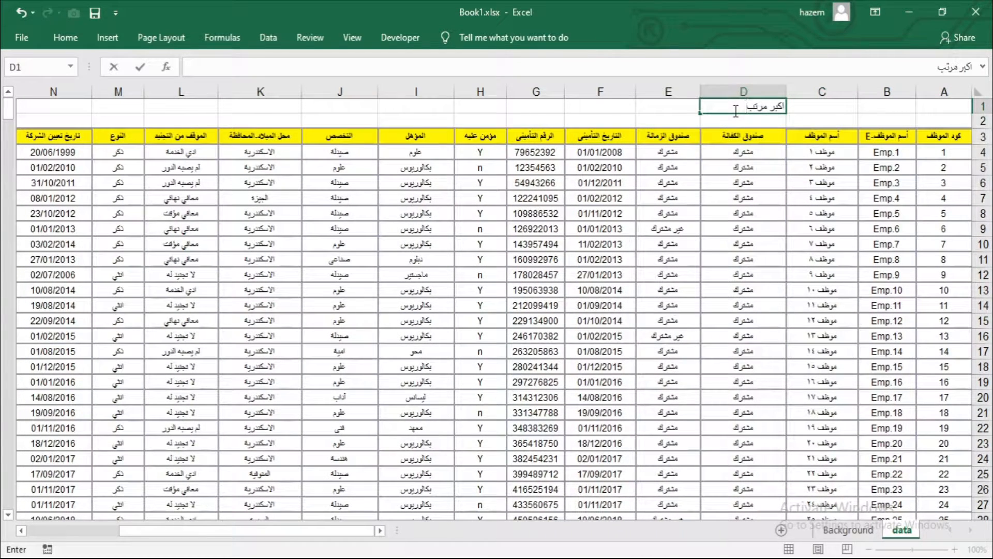
key(Tab)
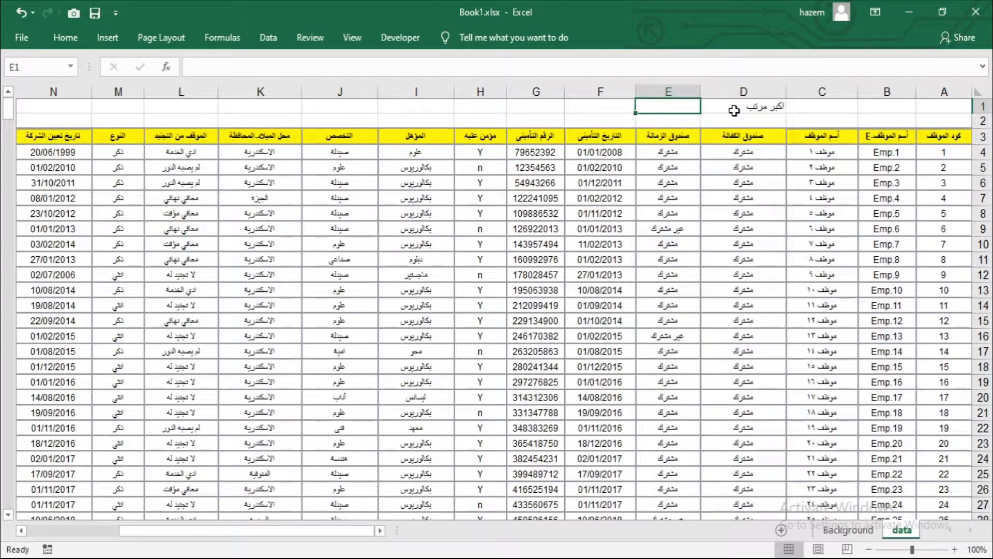
Step: Check which column of the table holds the salaries (المرتب)
key(Tab)
key(Tab)
key(Tab)
key(Tab)
key(Tab)
key(Tab)
key(Tab)
key(Tab)
key(Tab)
key(Tab)
key(Tab)
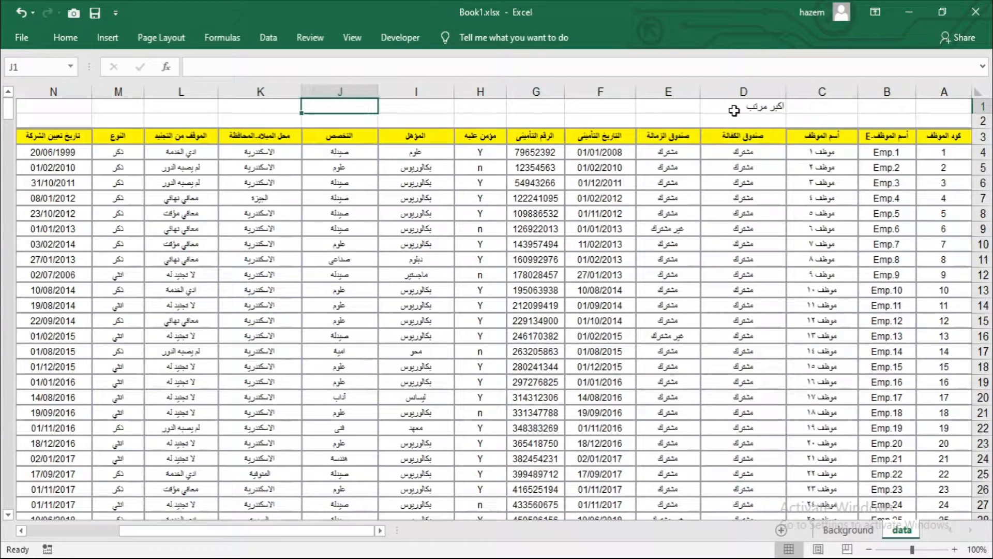
key(Left)
key(Right)
key(Right)
key(Down)
key(Down)
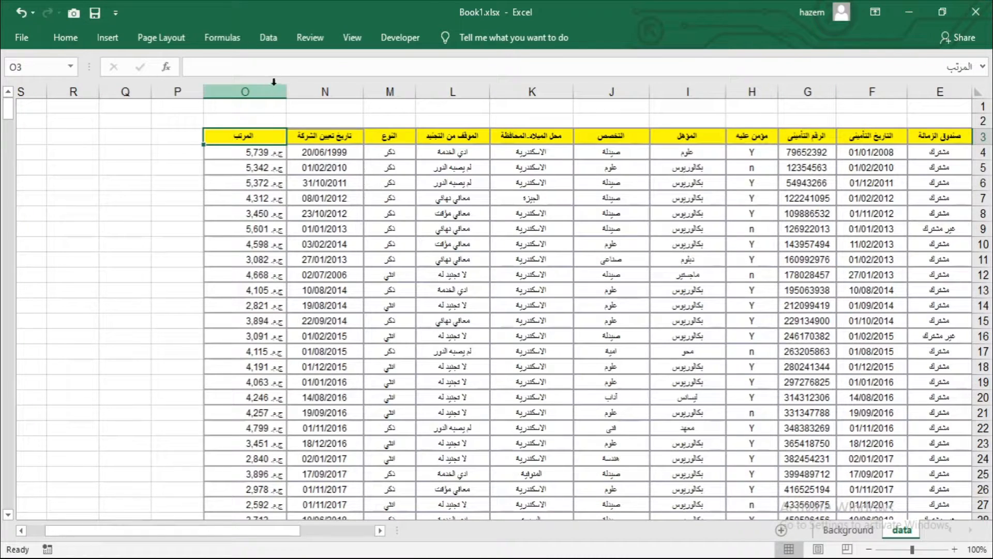
click(272, 104)
click(333, 103)
click(631, 104)
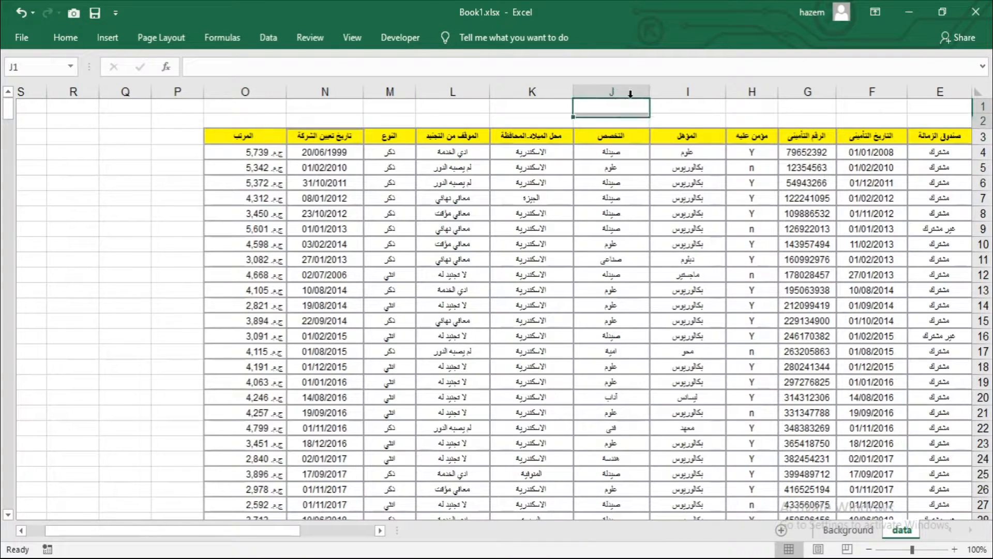
Step: Enter the formula =MAX(O:O) in cell E1 to return the highest salary
click(673, 112)
key(Right)
key(Right)
key(Right)
key(Right)
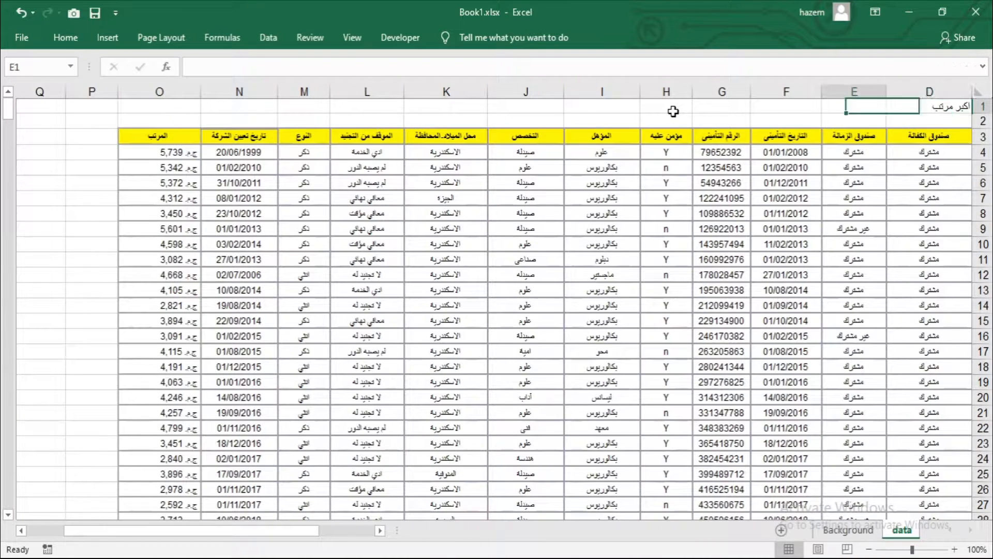
text(=)
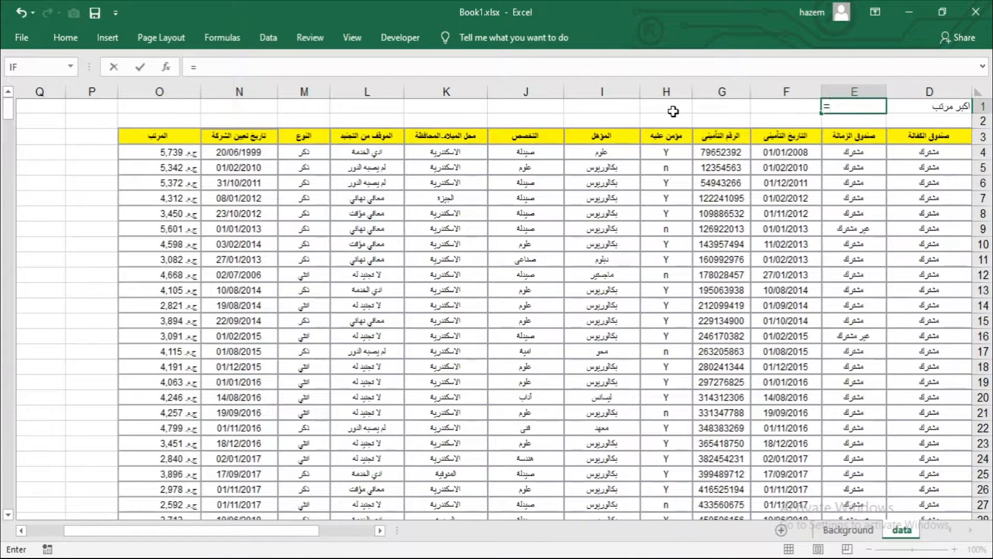
text(max)
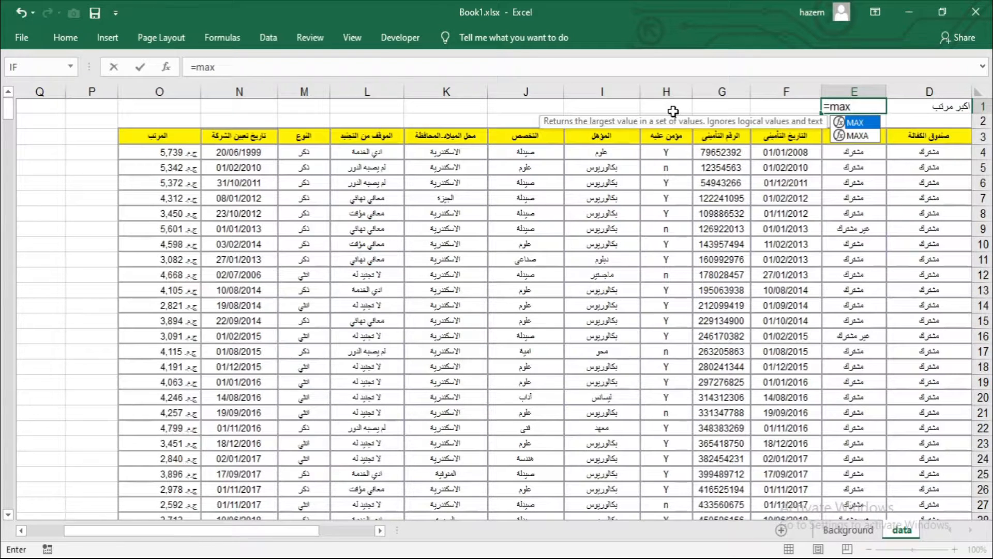
text(()
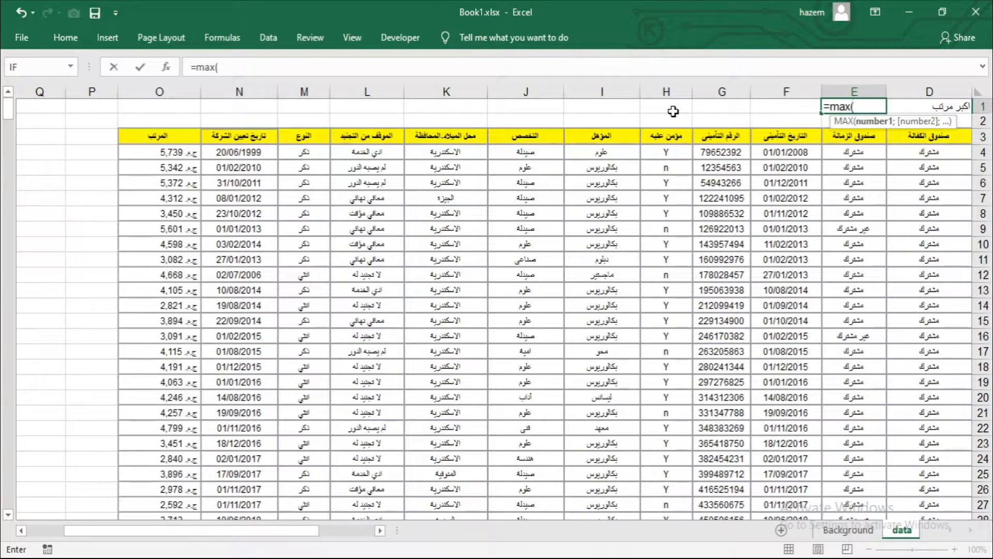
text(o:o)
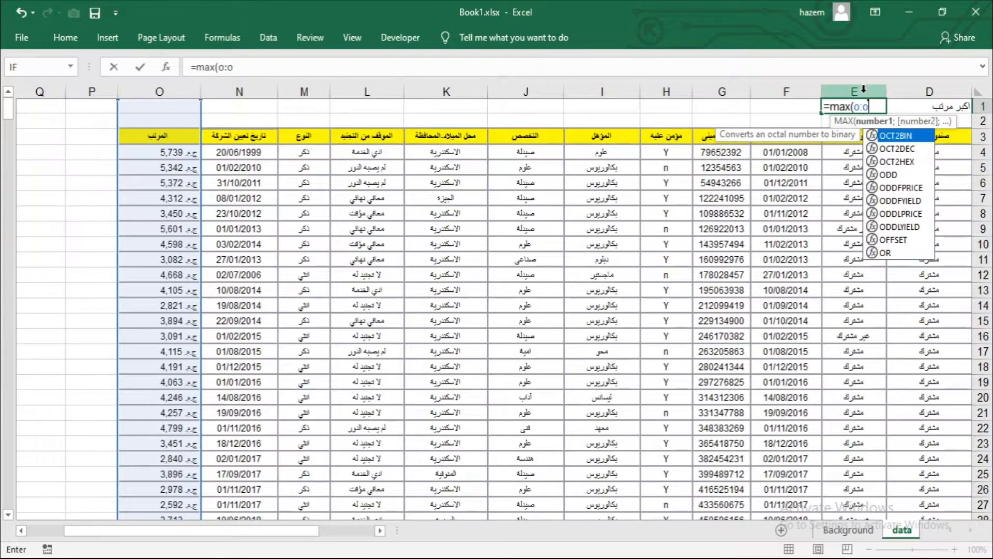
text())
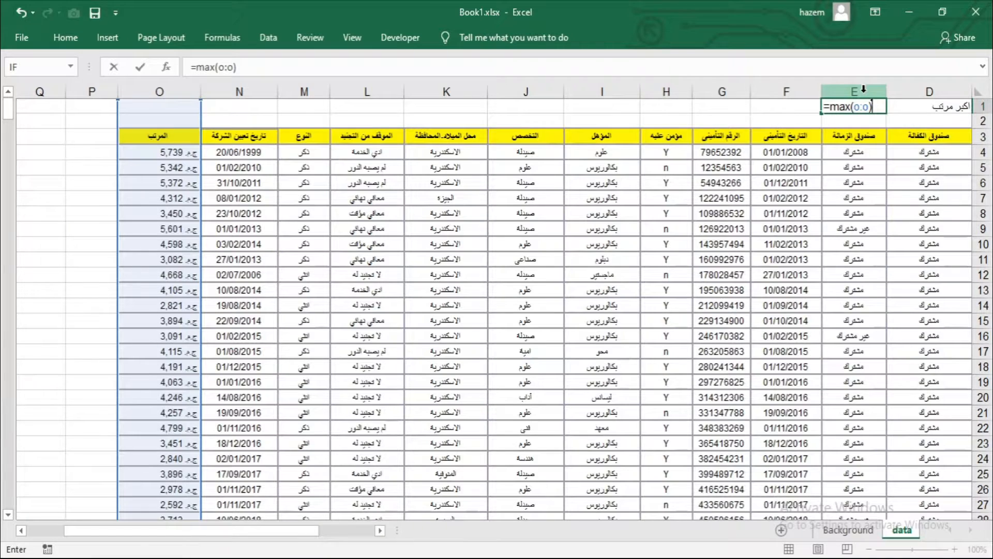
key(Return)
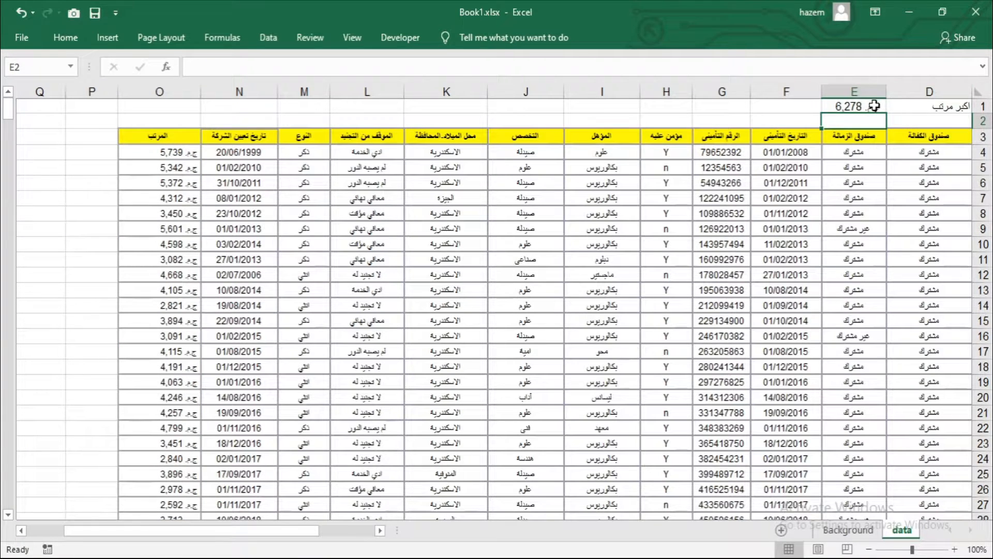
Step: Enter the label "اصغر مرتب" in cell F1, beside the highest-salary result
click(877, 105)
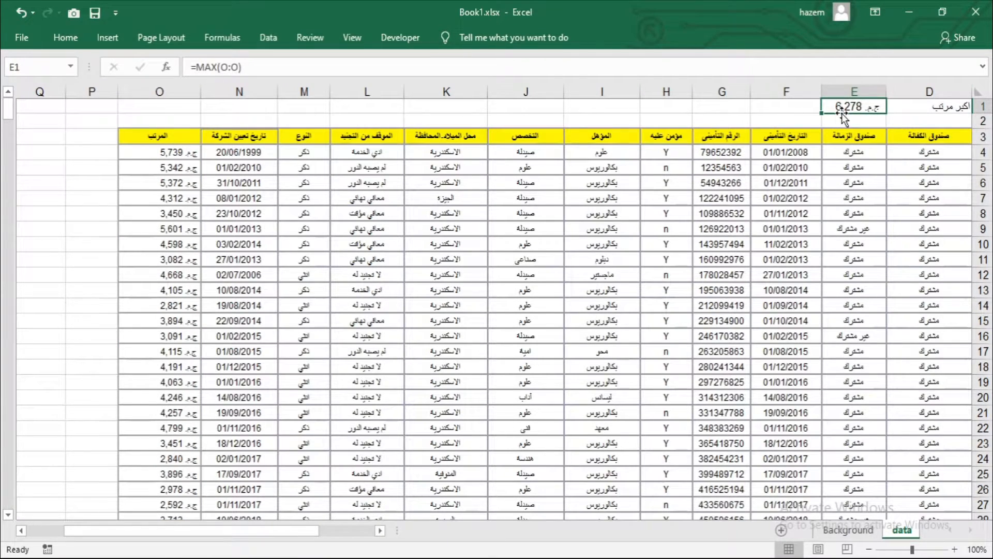
click(910, 115)
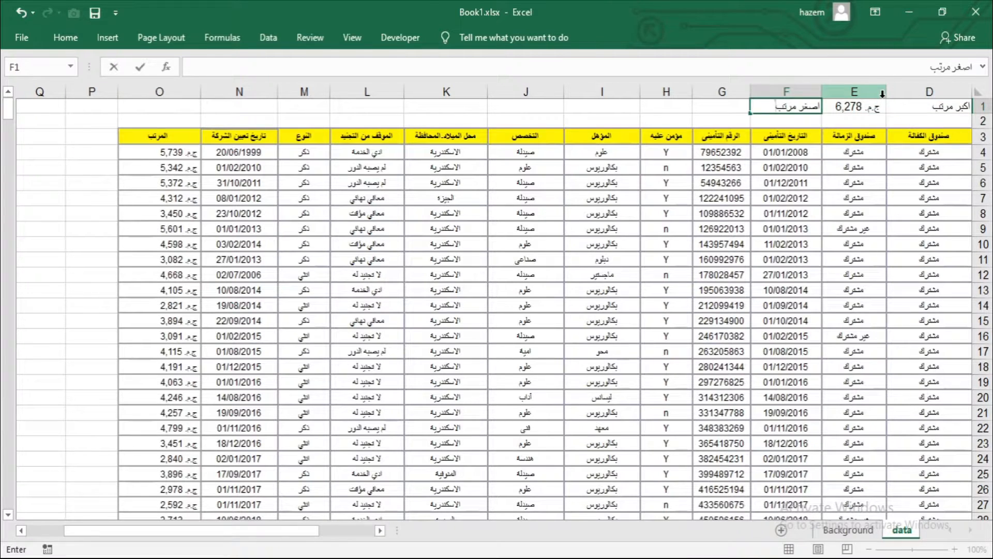
key(Tab)
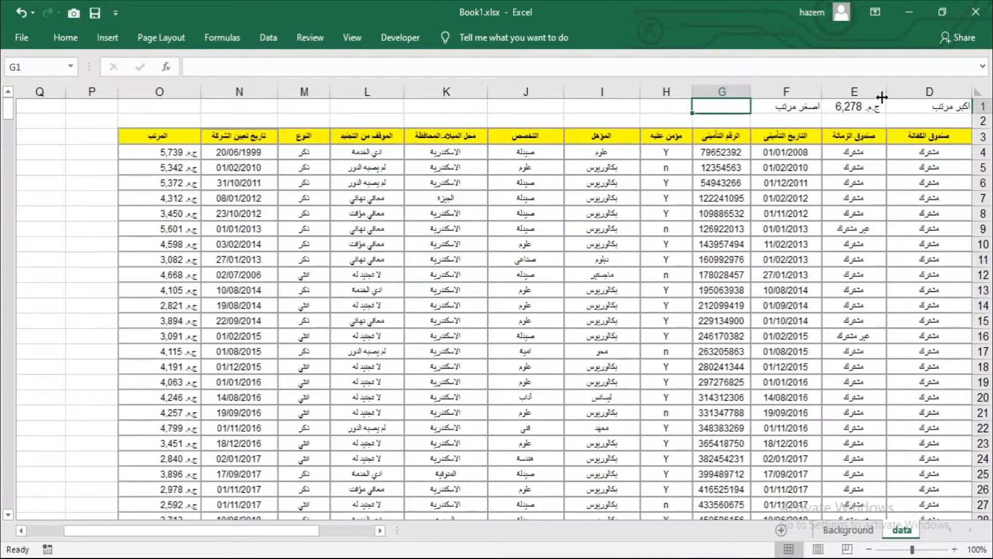
Step: Enter the formula =MIN(O:O) in cell G1 to return the lowest salary
text(=)
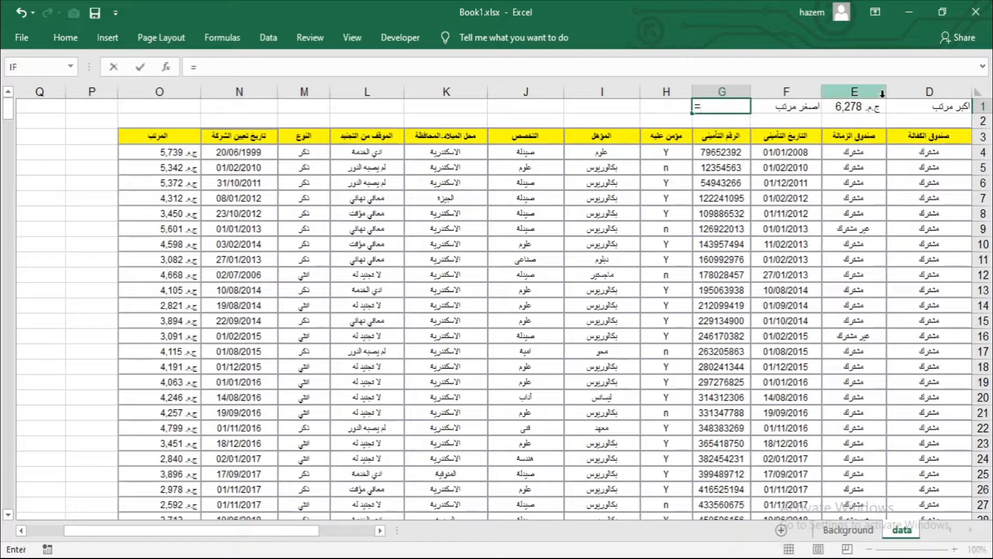
text(m)
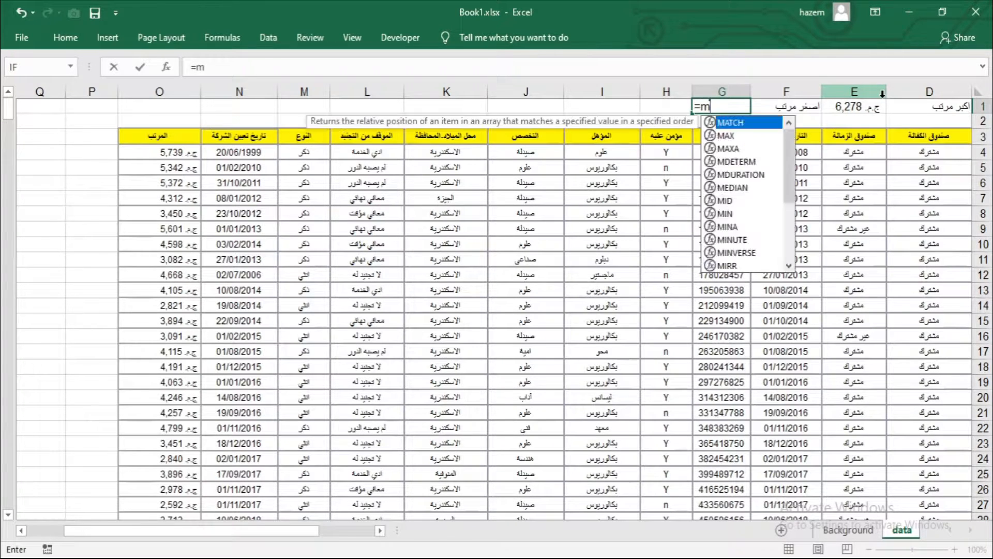
text(in()
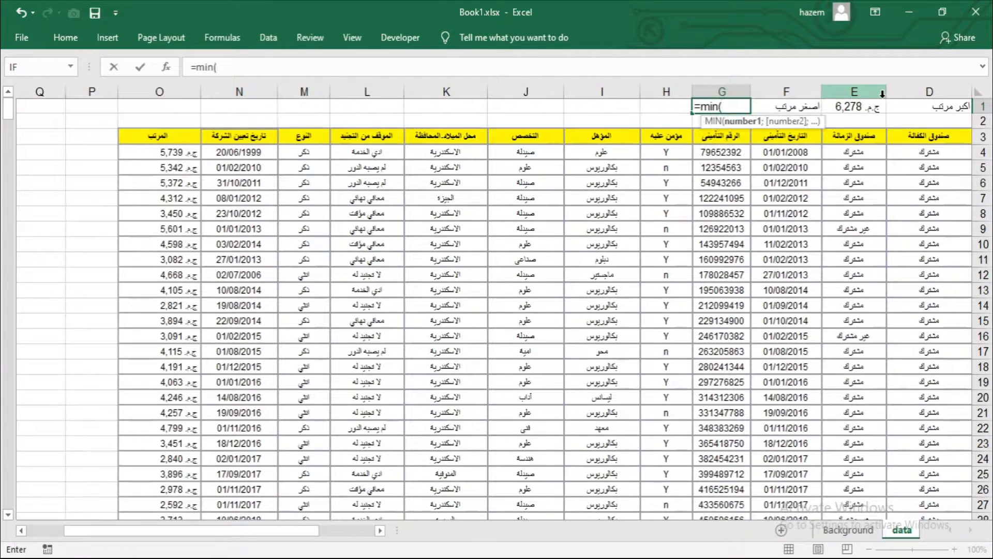
text(o)
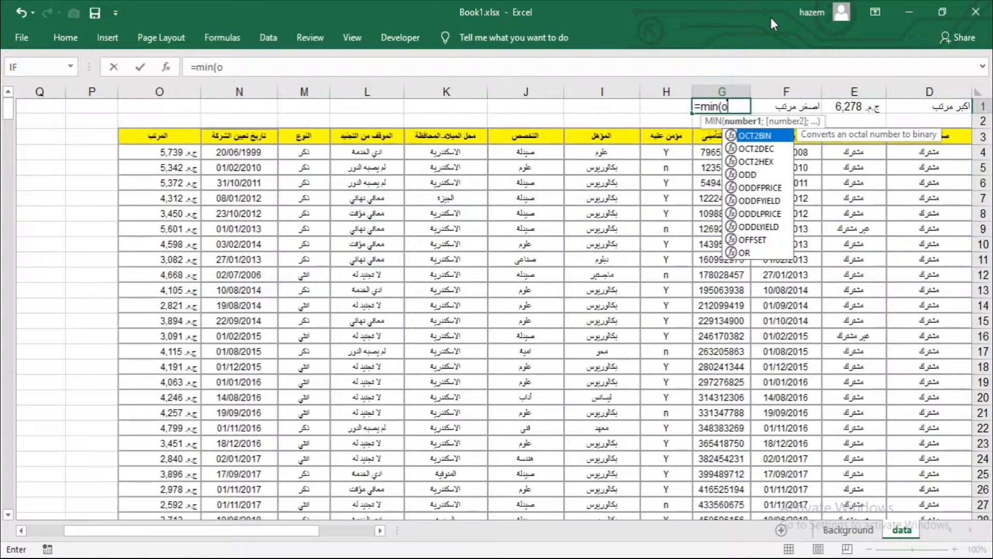
text(:o)
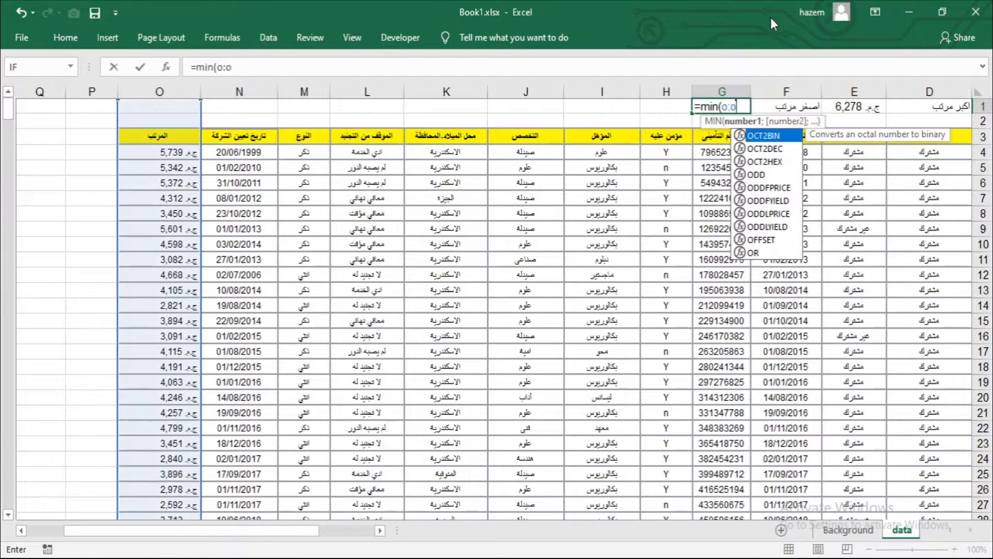
text())
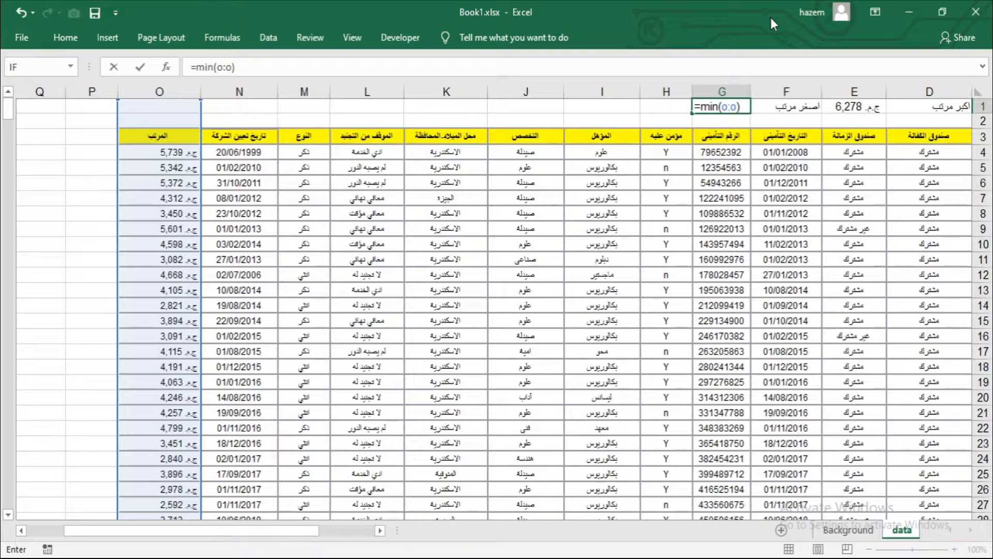
key(Return)
Step: Review the highest-salary formula in E1 and the lowest-salary formula in G1
click(872, 105)
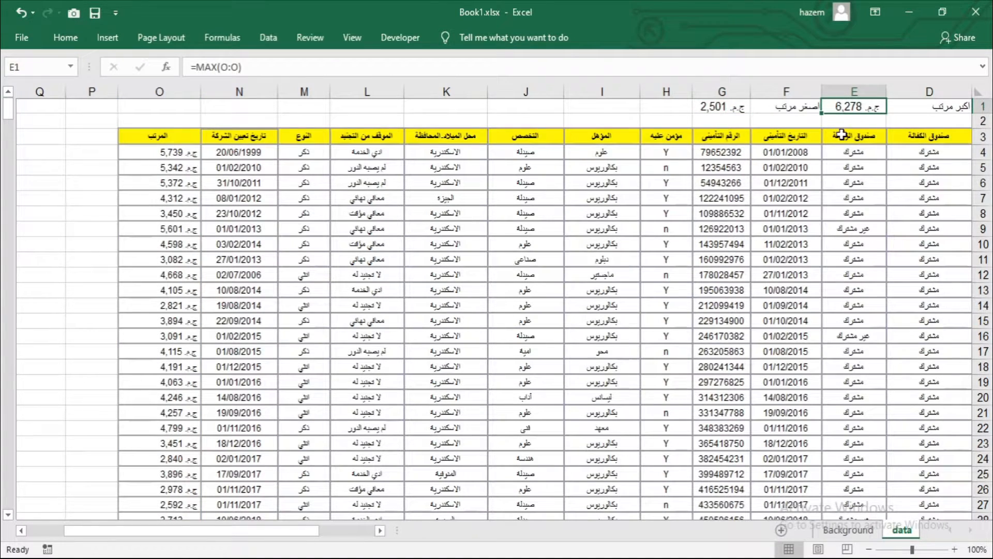
click(722, 109)
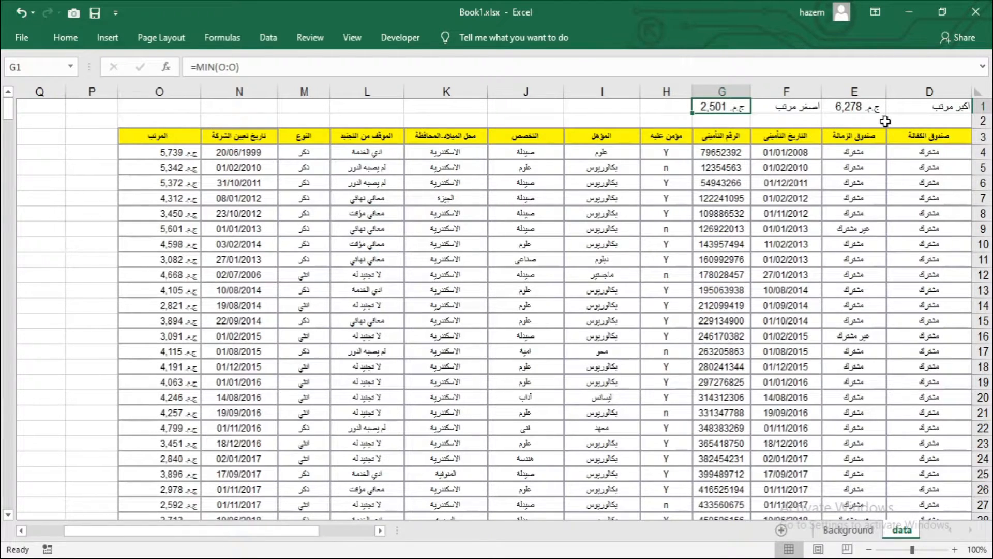
click(863, 110)
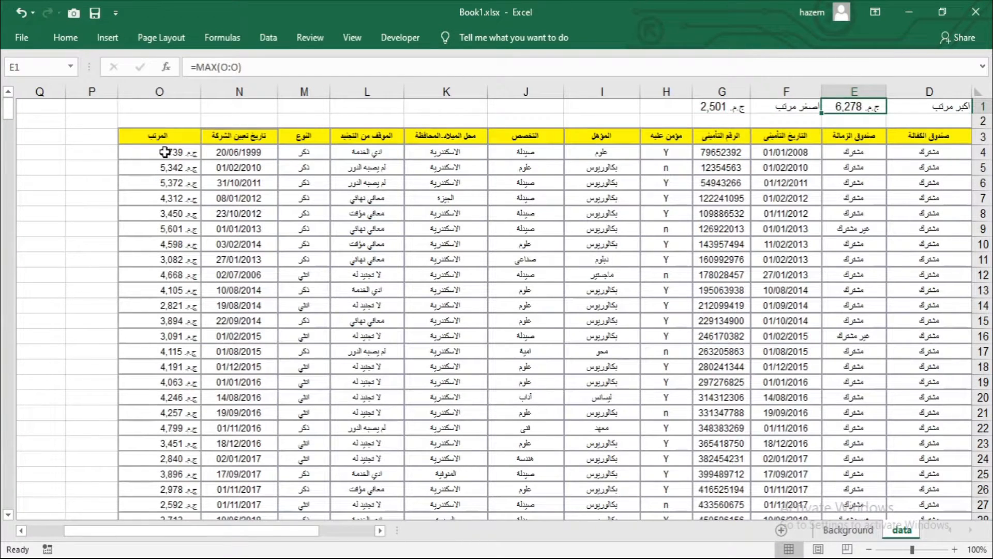
Step: Compare the salaries in column O with the highest-salary and lowest-salary cells E1 and G1
drag(173, 152, 160, 290)
click(847, 106)
click(726, 112)
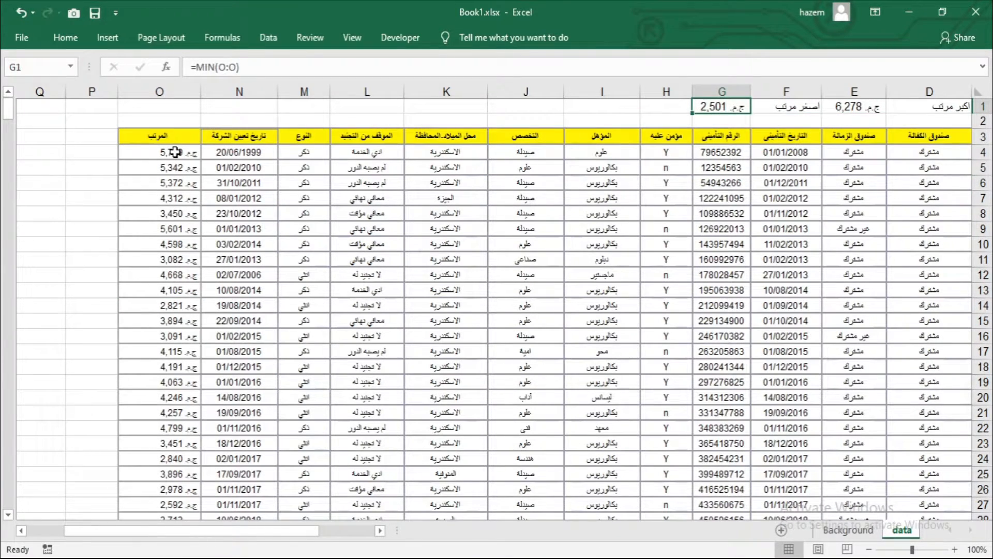
Step: Add an Equal To conditional formatting rule to column O for =$E$1 with Light Red Fill with Dark Red Text
click(166, 89)
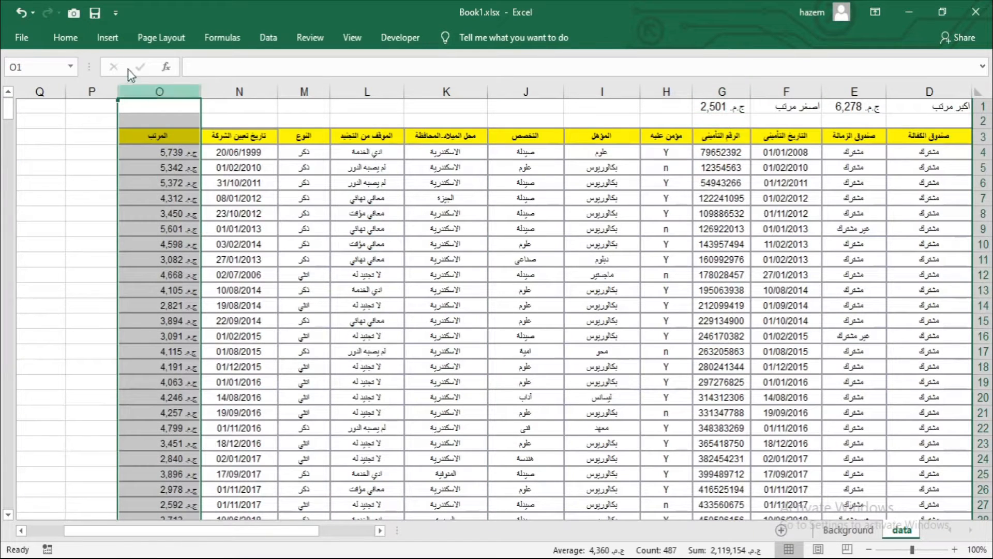
click(79, 44)
click(576, 87)
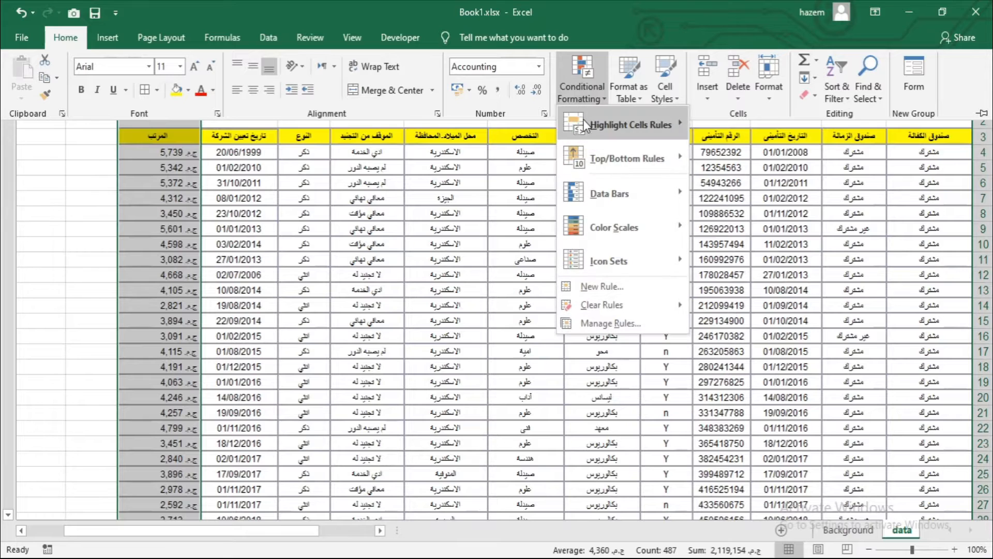
mouse_move(652, 129)
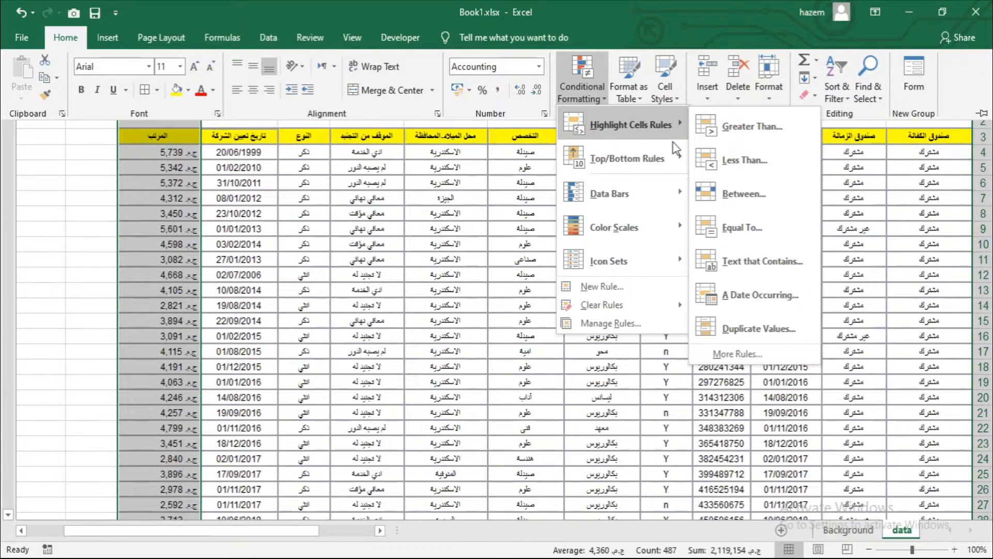
click(765, 234)
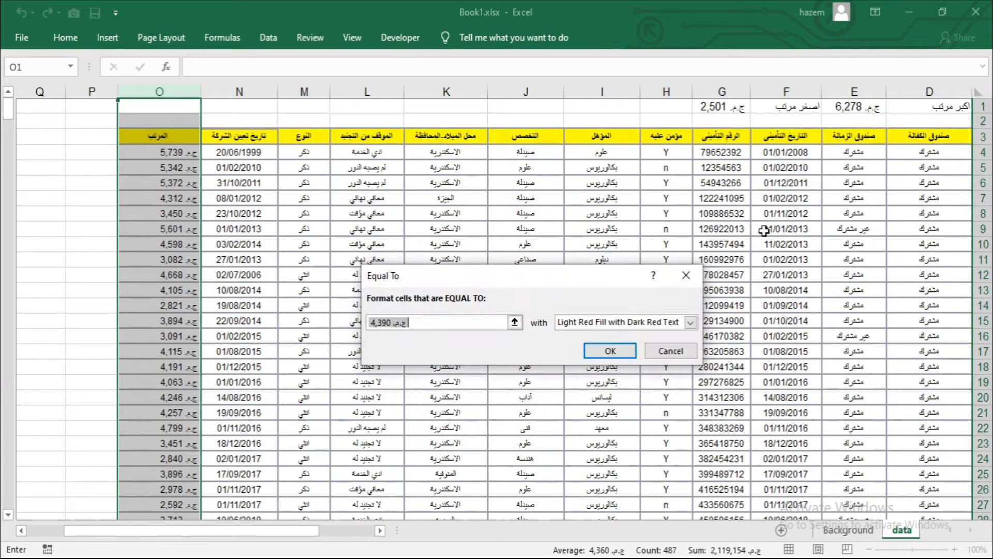
click(862, 108)
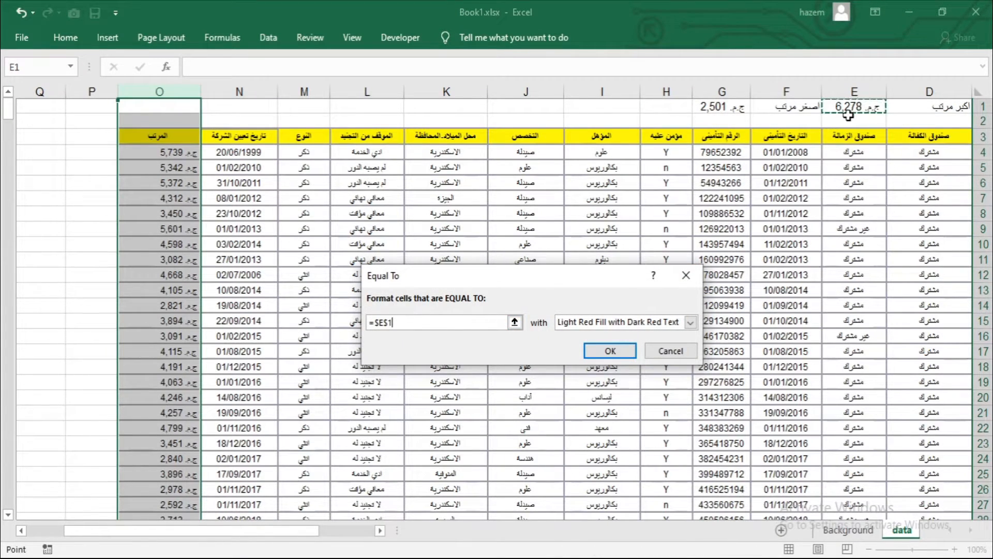
click(631, 323)
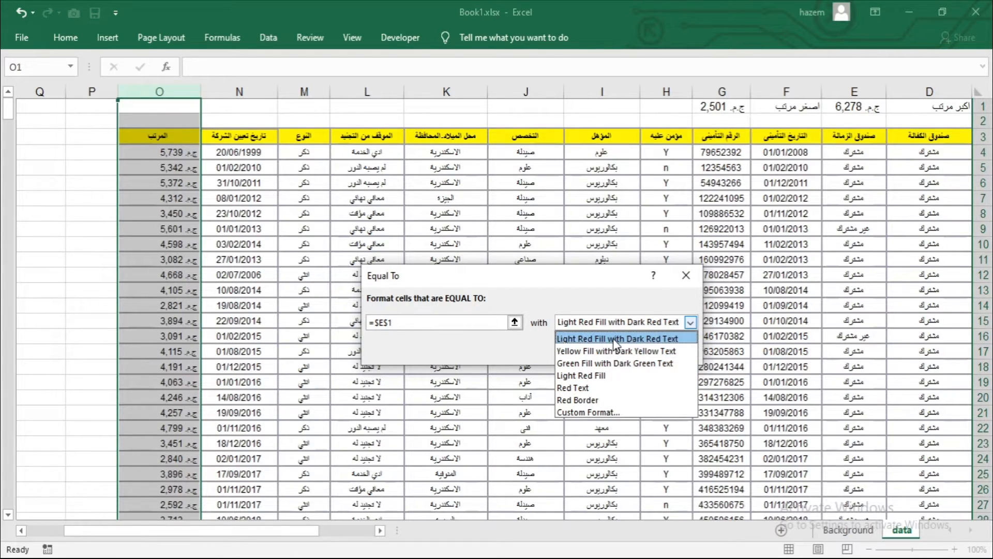
click(616, 339)
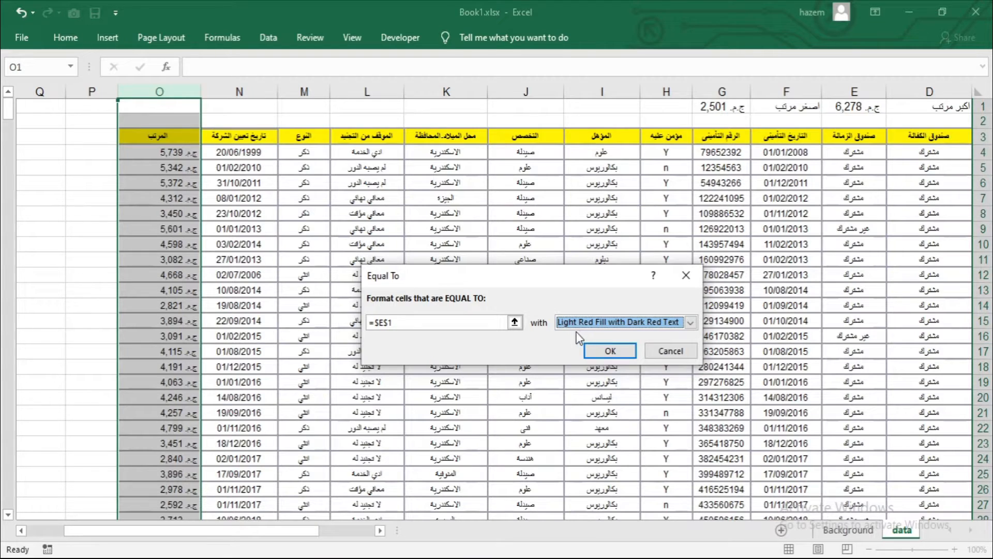
click(616, 349)
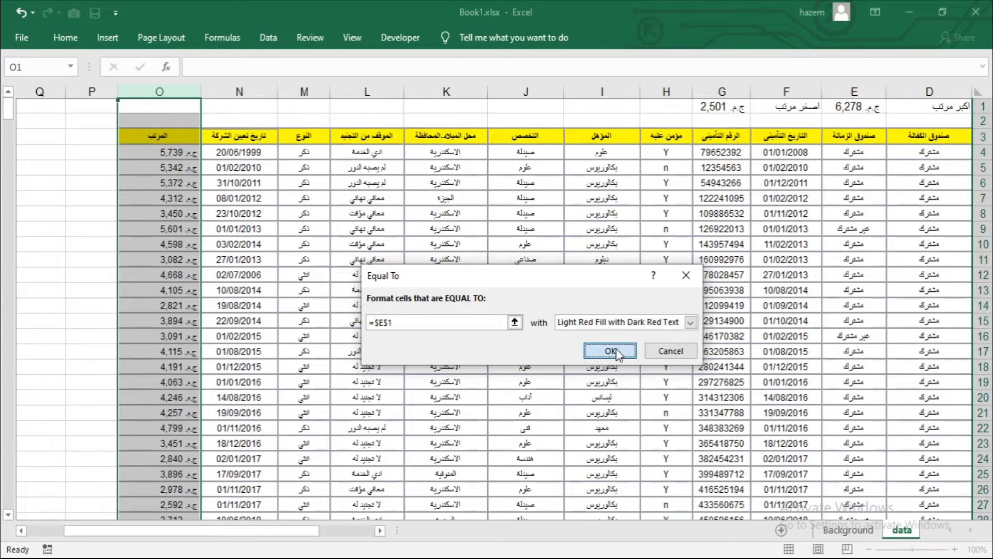
Step: Add a second Equal To conditional formatting rule to column O for =$G$1 with Green Fill with Dark Green Text
click(77, 39)
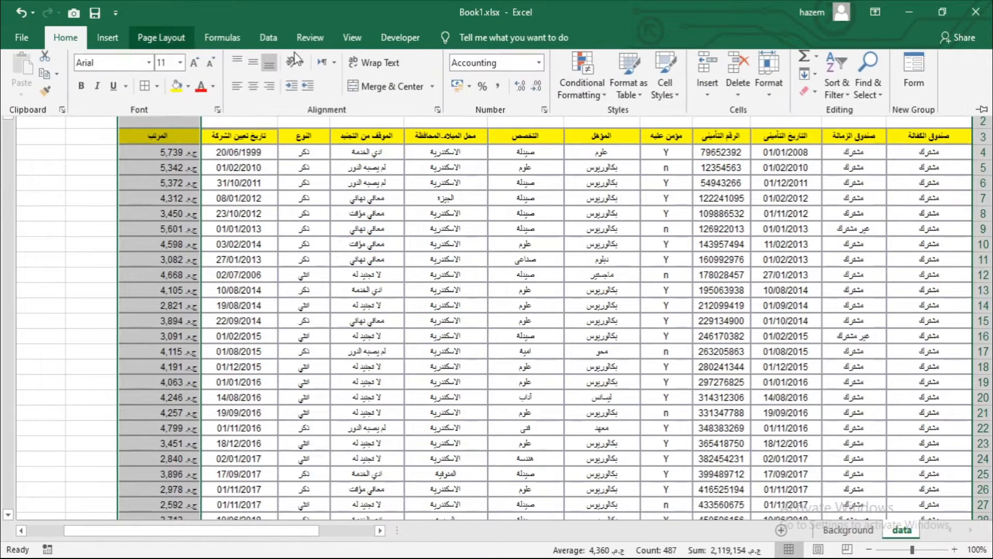
click(572, 90)
mouse_move(642, 125)
click(733, 227)
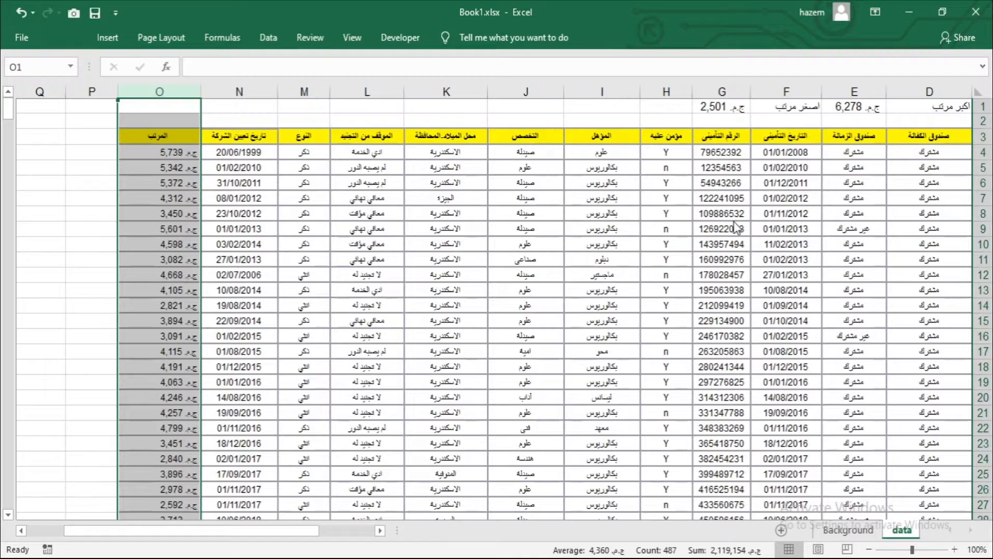
click(606, 322)
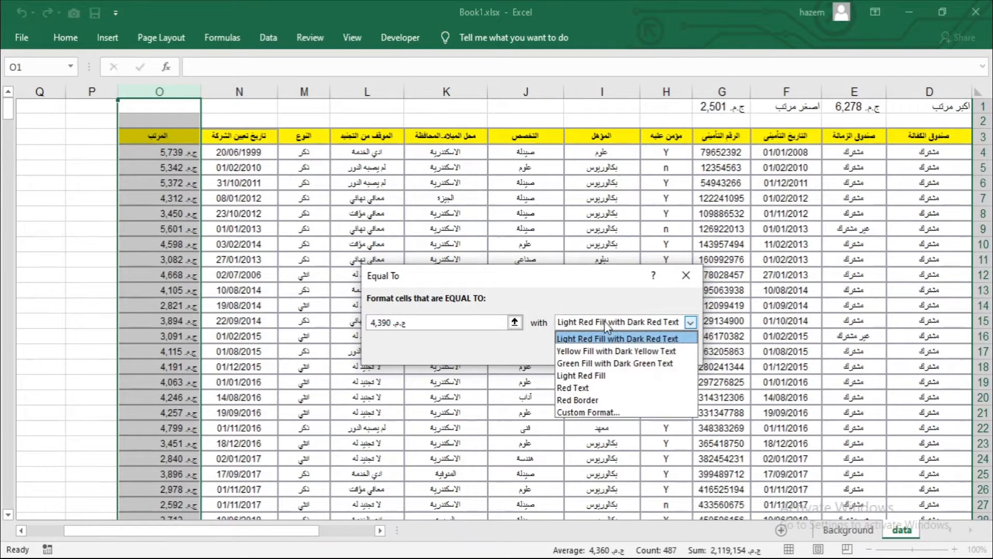
click(599, 363)
click(439, 322)
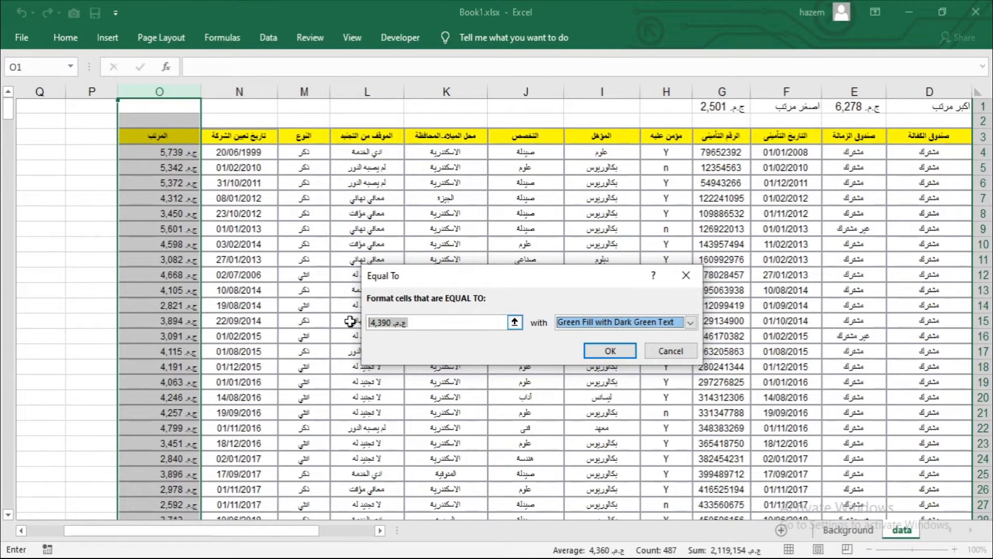
key(BackSpace)
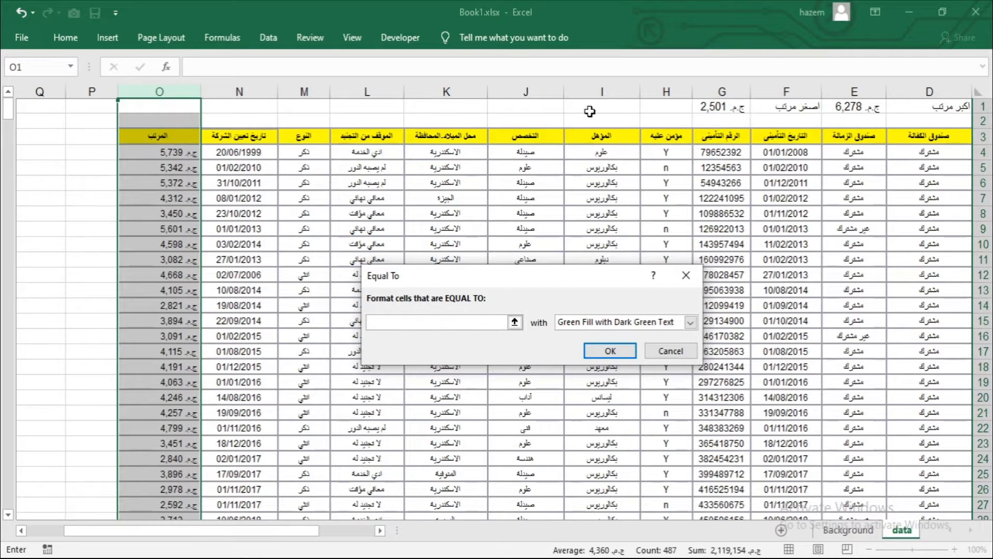
click(710, 107)
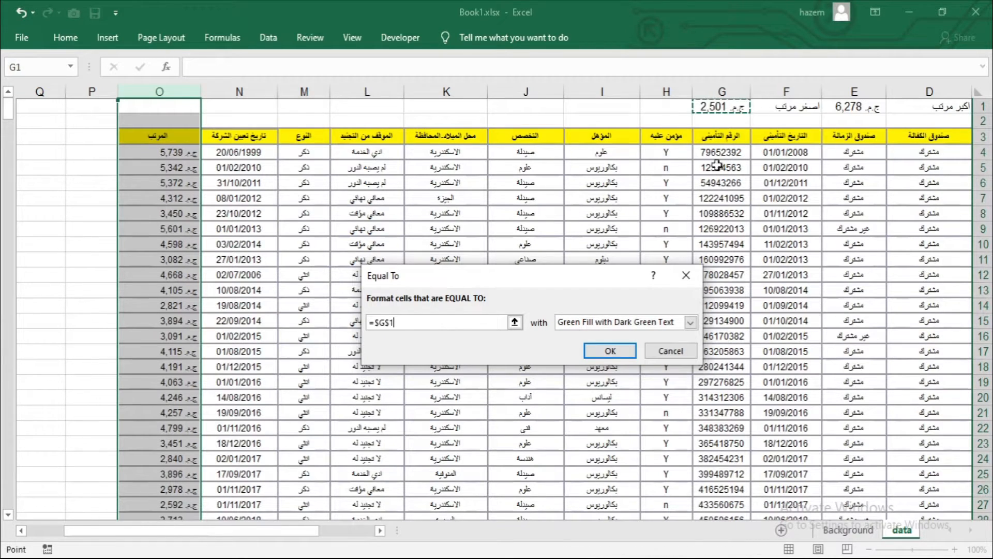
click(620, 349)
Step: Examine the full salary column for cells highlighted by the two rules, and return to its header in O3
click(182, 256)
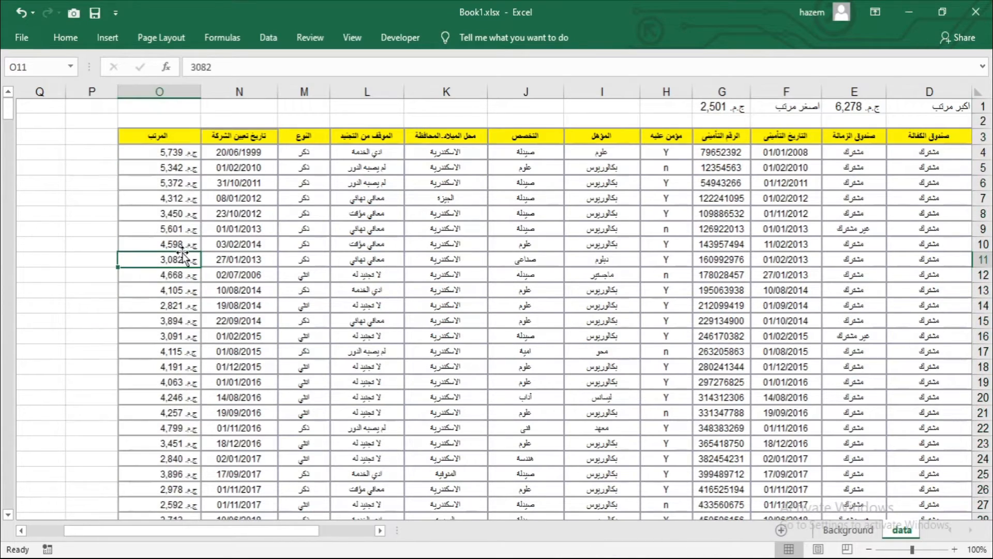
scroll(164, 192, down, 1)
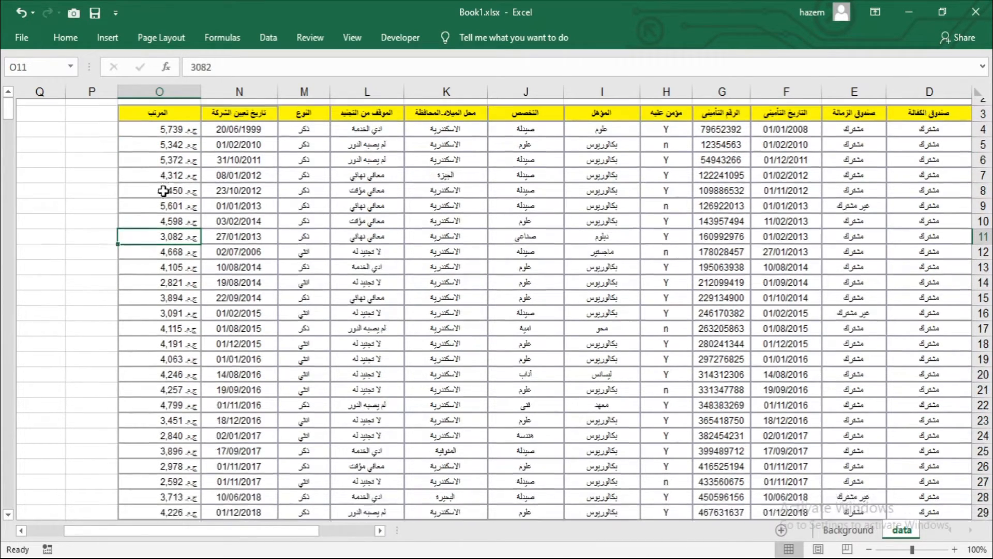
scroll(137, 248, down, 15)
scroll(149, 281, up, 6)
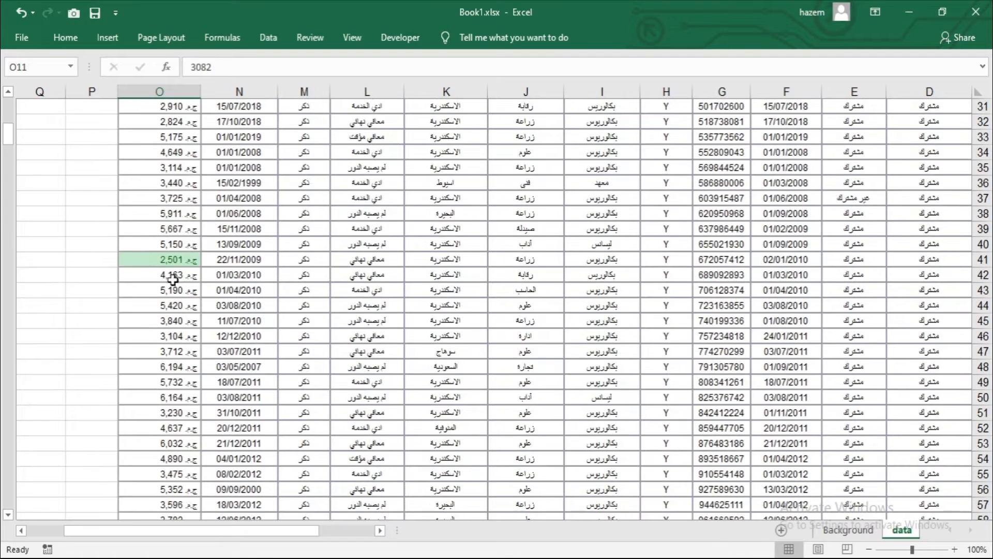
drag(150, 259, 305, 259)
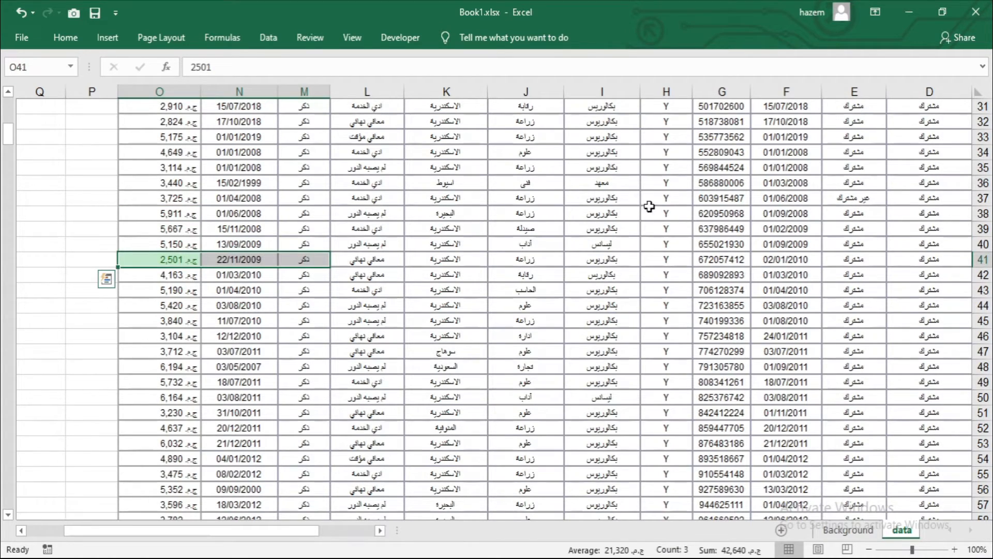
scroll(650, 206, up, 10)
scroll(520, 264, down, 7)
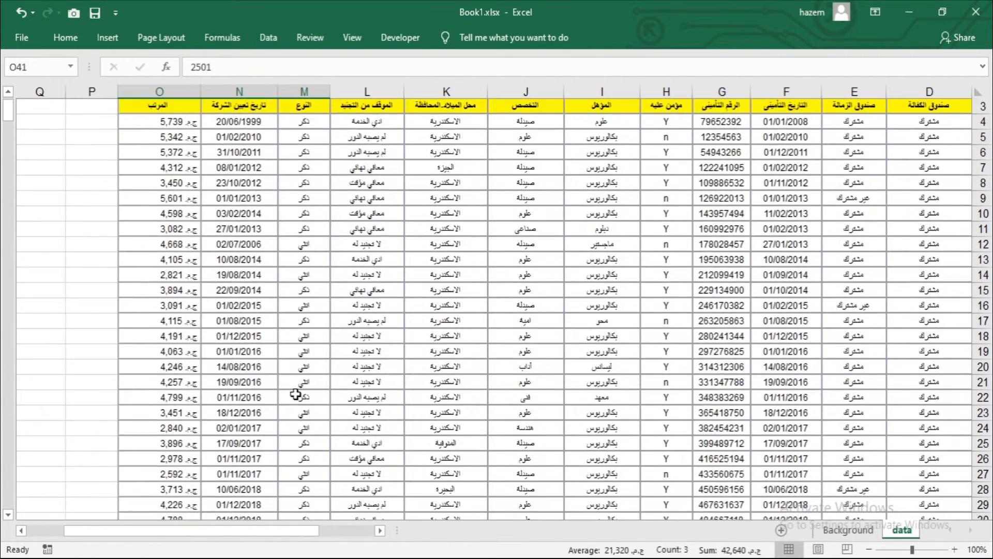
click(144, 394)
scroll(202, 456, down, 20)
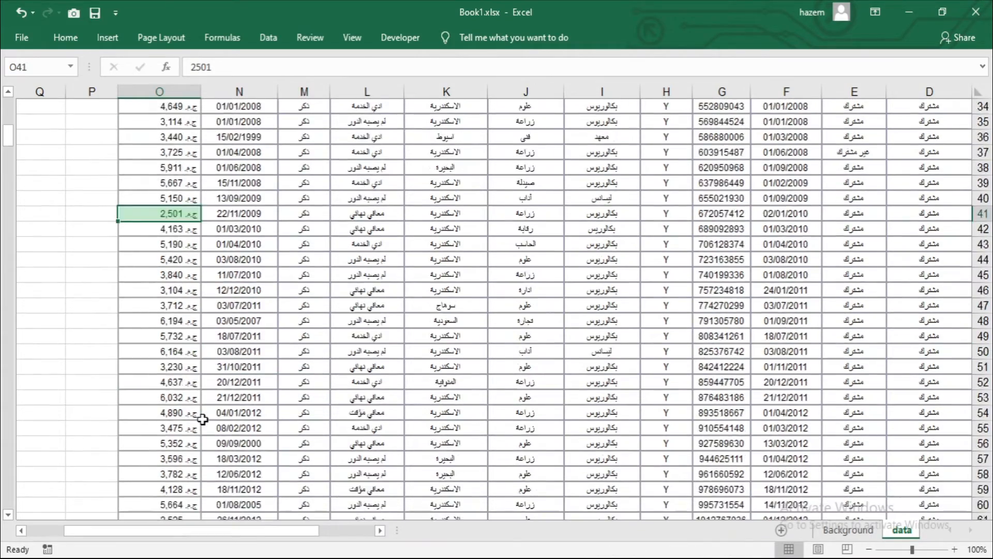
scroll(202, 395, down, 20)
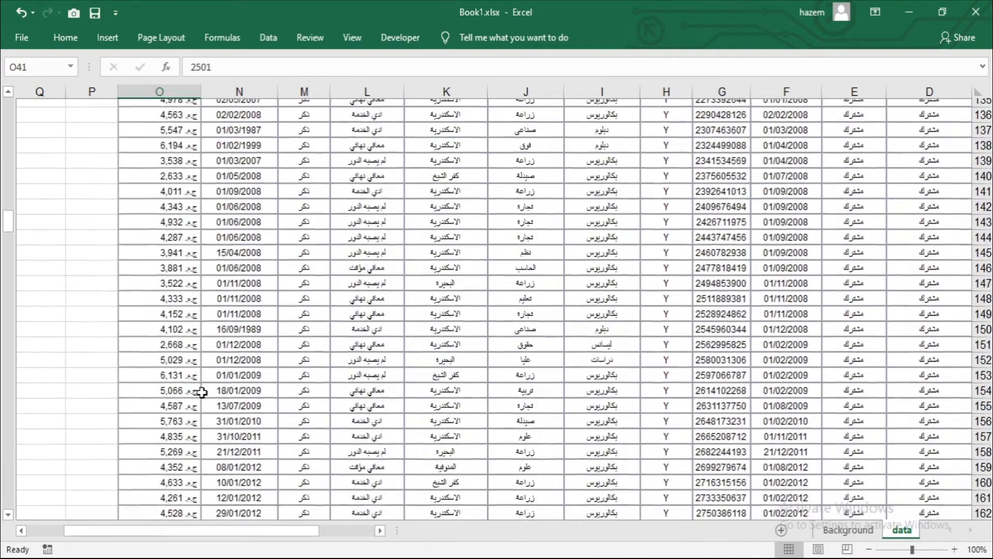
scroll(192, 388, down, 5)
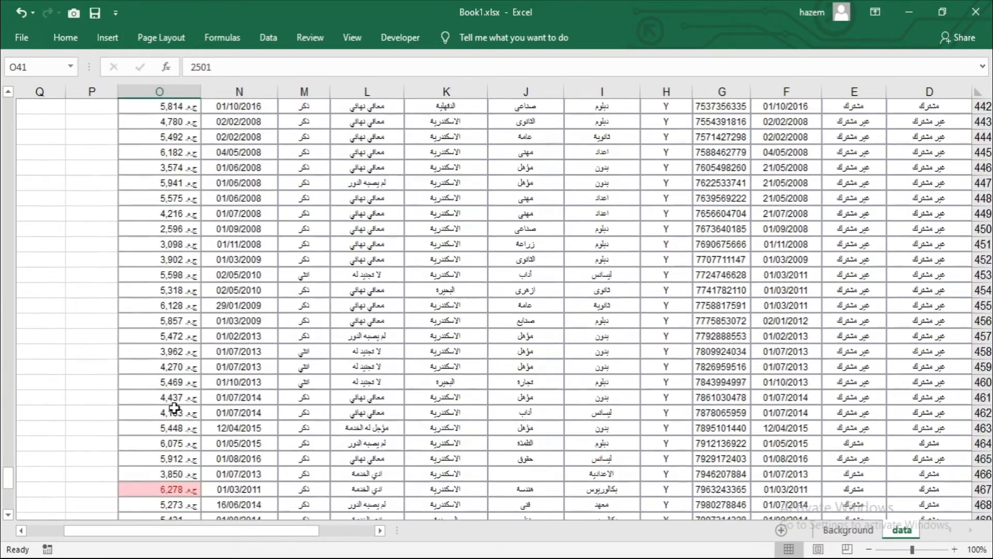
key(ctrl+Up)
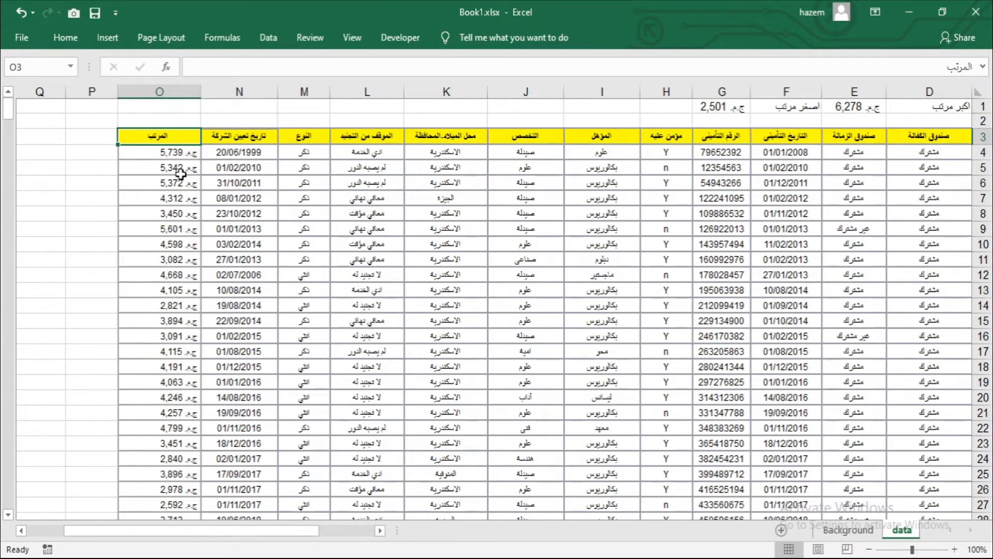
Step: Turn on filtering for the employee table and filter the salary column by the dark green font color
click(66, 37)
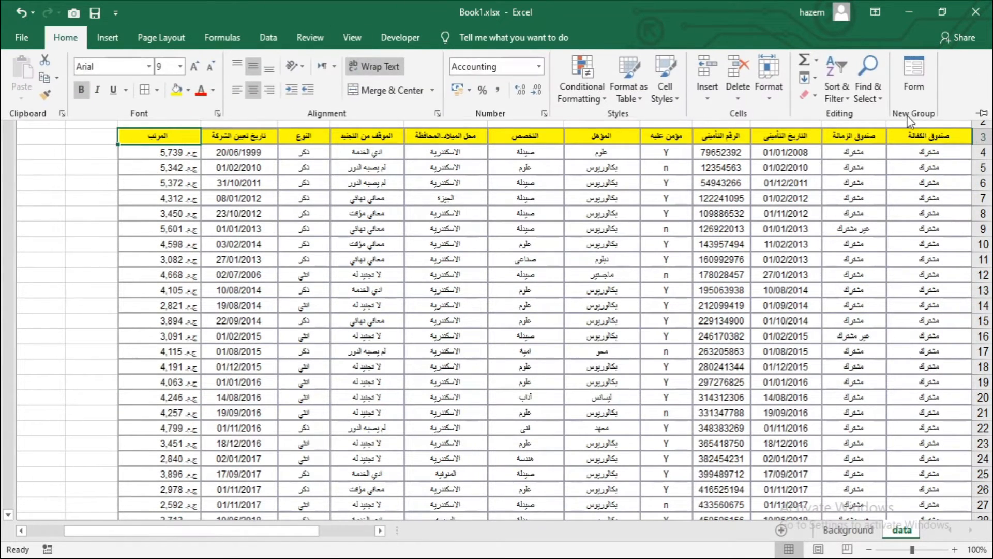
click(843, 92)
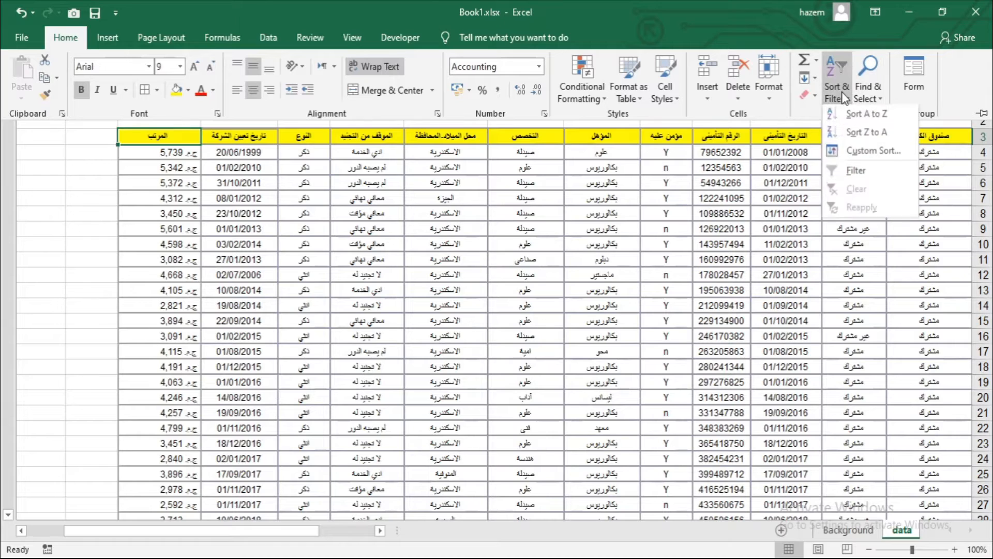
click(859, 173)
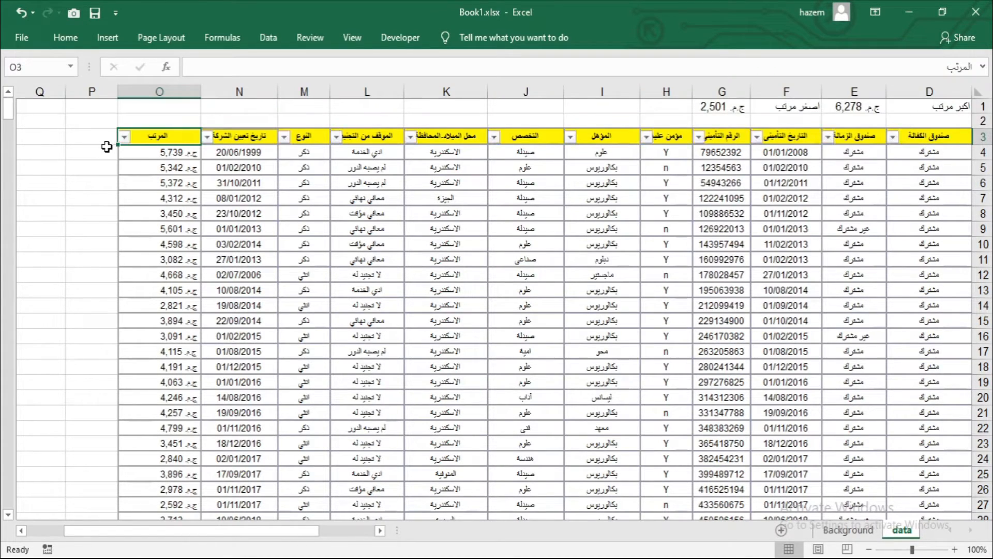
click(124, 138)
mouse_move(189, 250)
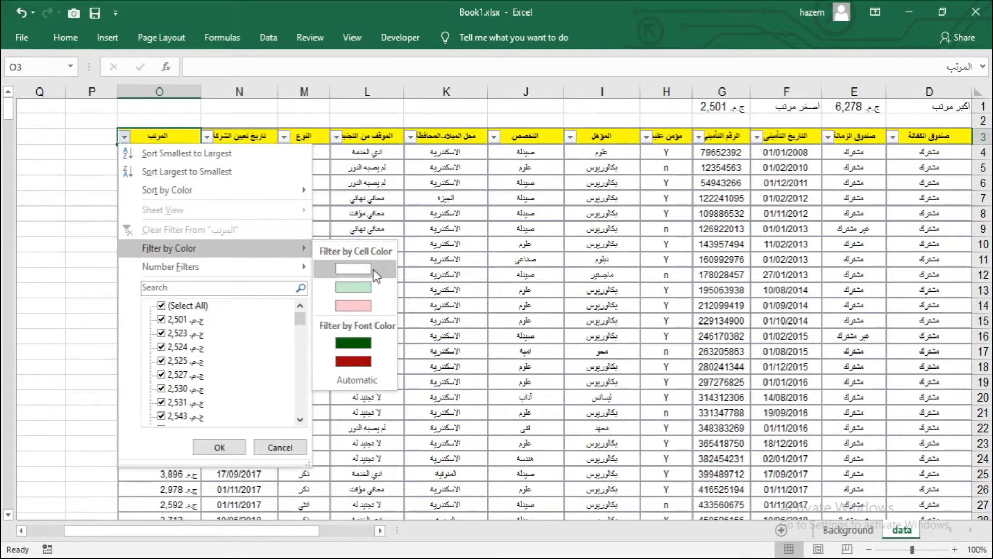
click(353, 343)
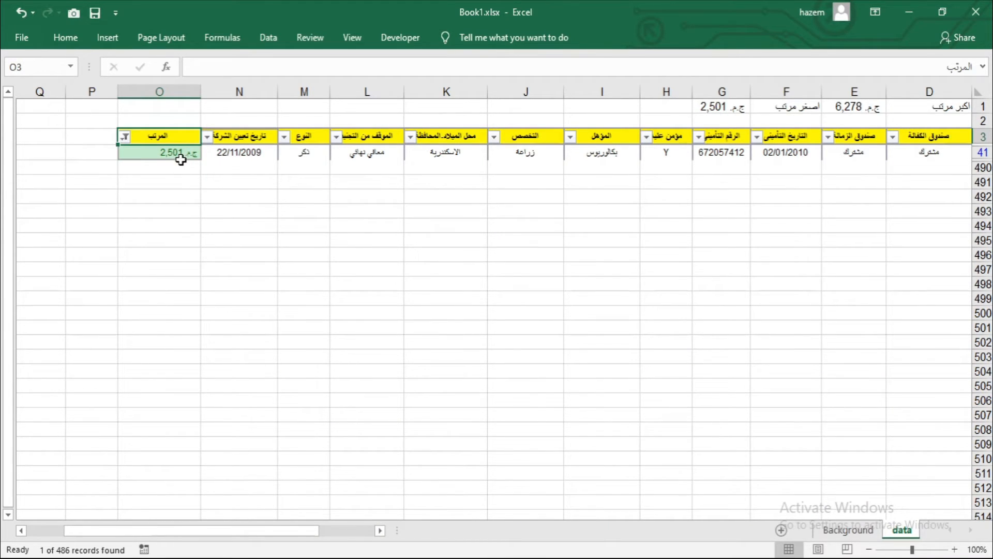
Step: Examine the filtered employee row back to column A and compare it with the lowest-salary formula in G1
drag(172, 153, 940, 154)
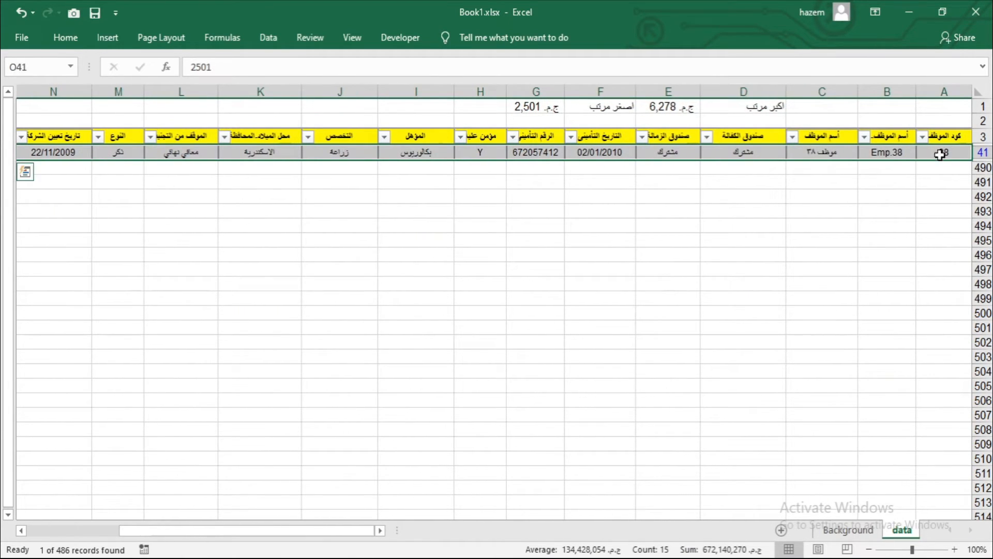
click(533, 107)
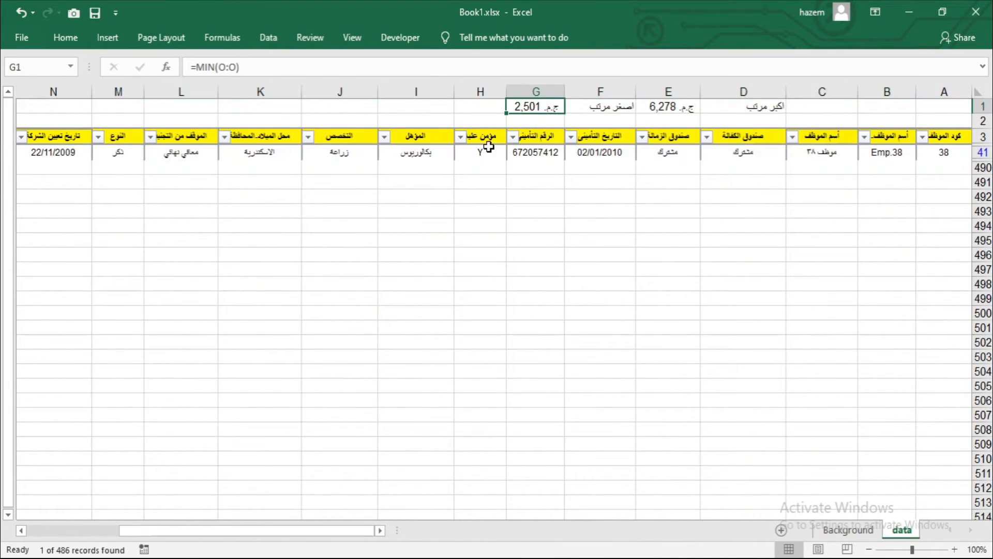
drag(495, 183, 228, 179)
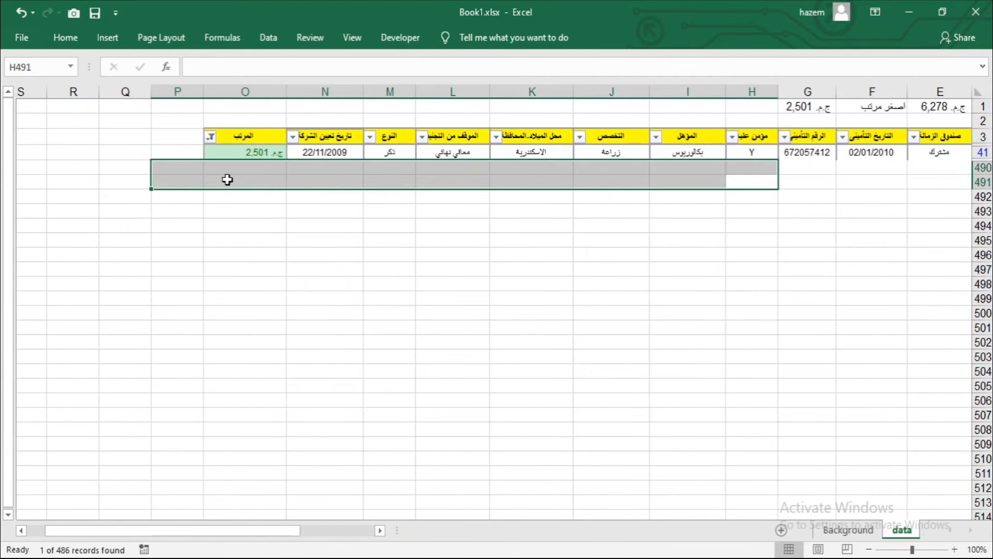
Step: Change the salary column's color filter to the dark red font color and select the filtered salary cell
click(211, 137)
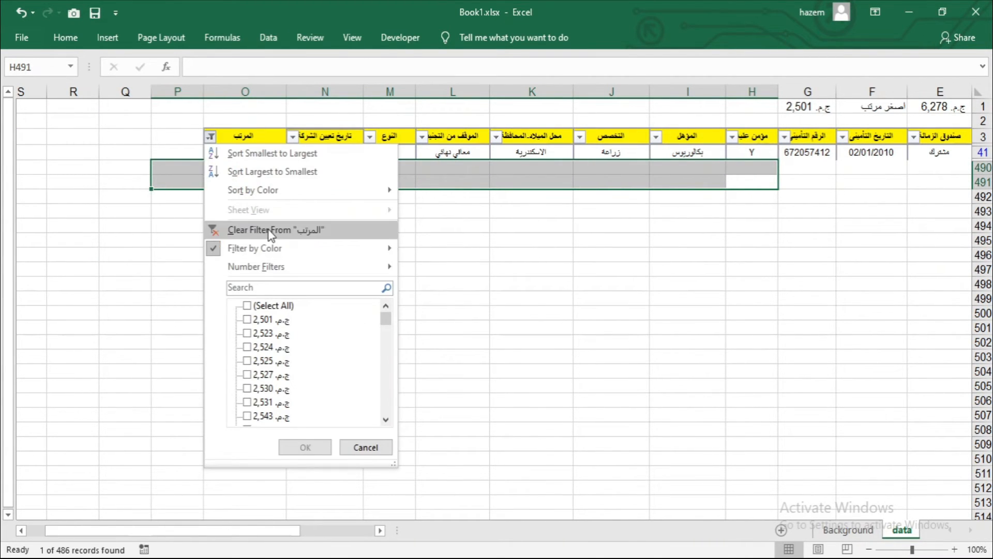
mouse_move(311, 248)
click(450, 363)
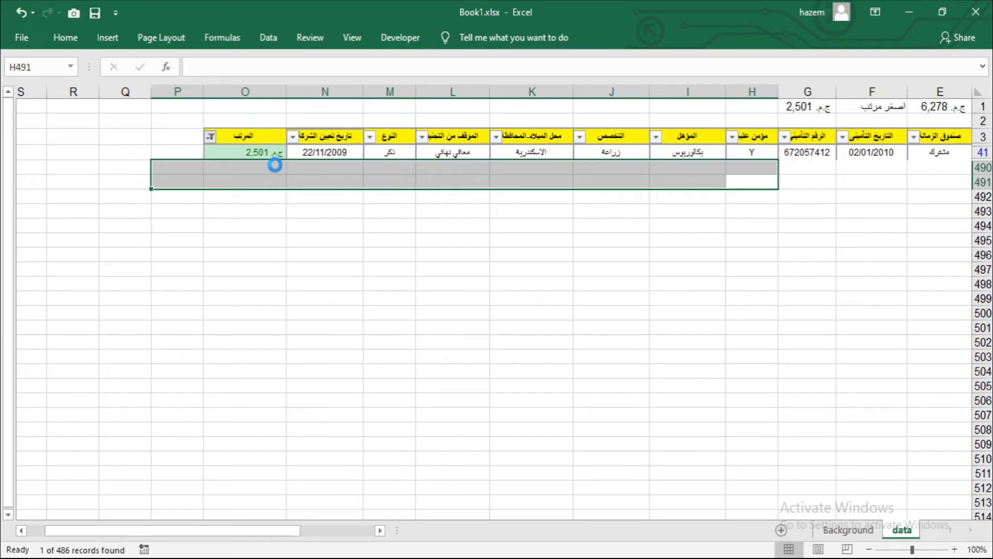
click(268, 154)
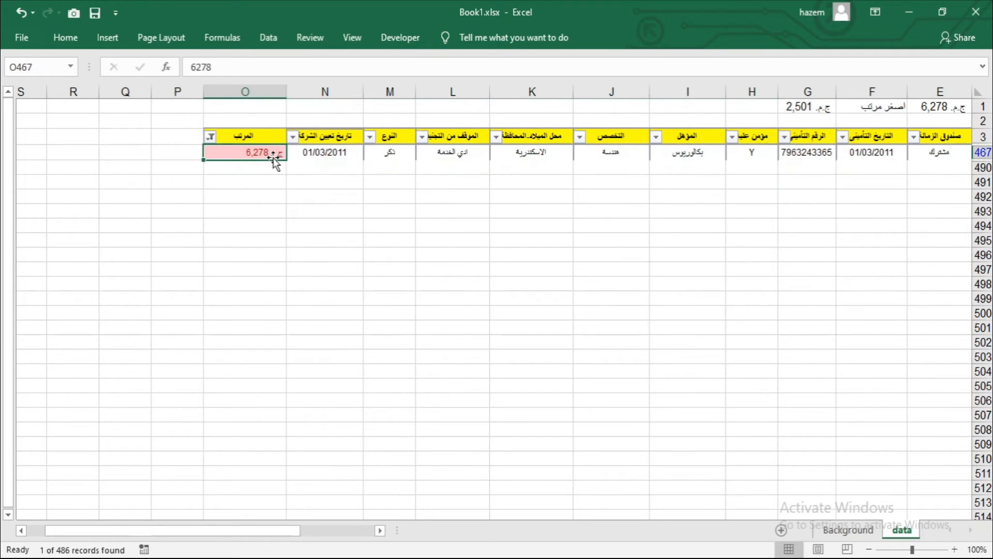